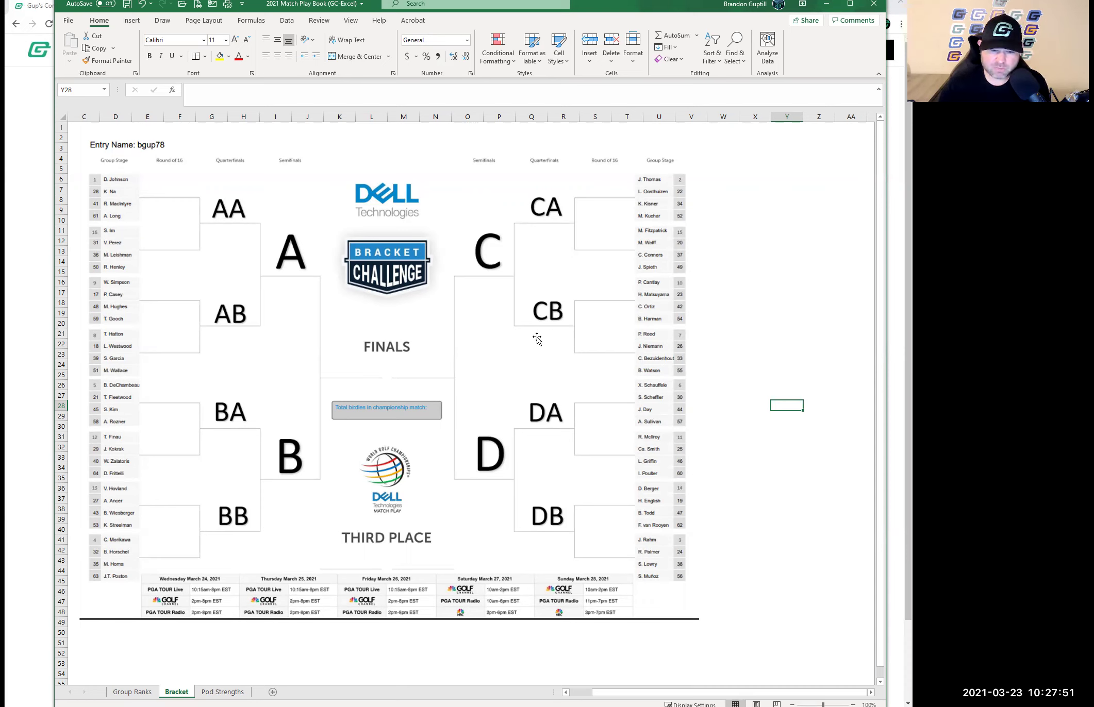
- Look through the Group Ranks, Pod Strengths and Bracket sheets of the match play workbook
{"action": "left_click", "coordinate": [132, 692]}
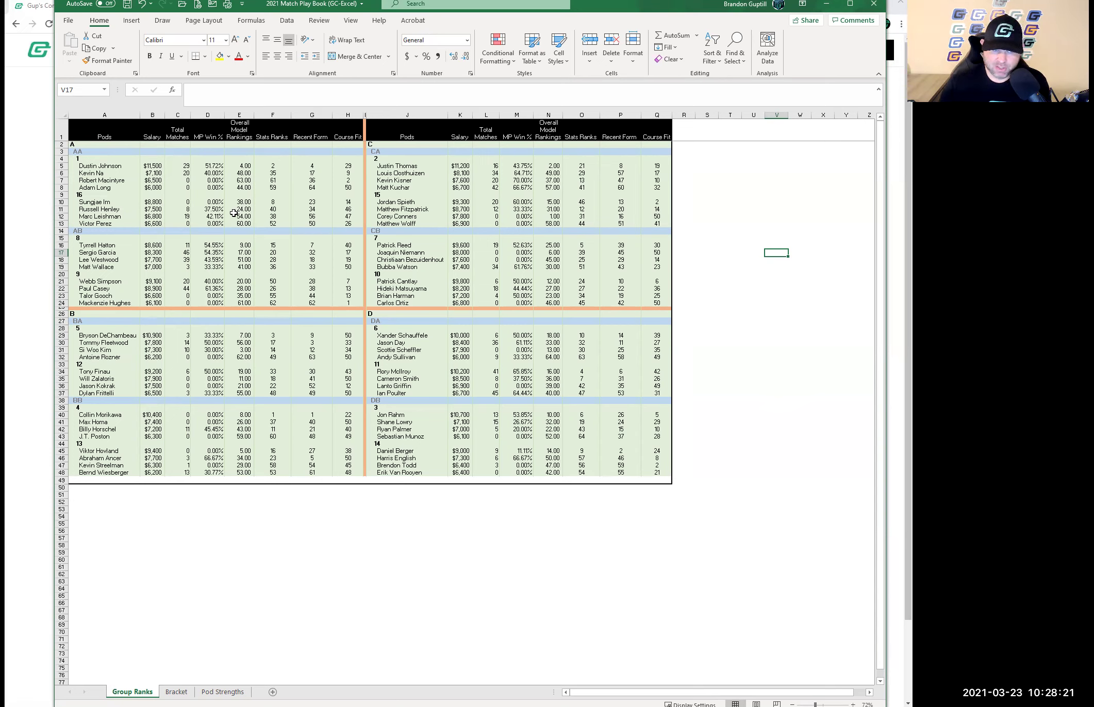
{"action": "left_click", "coordinate": [223, 692]}
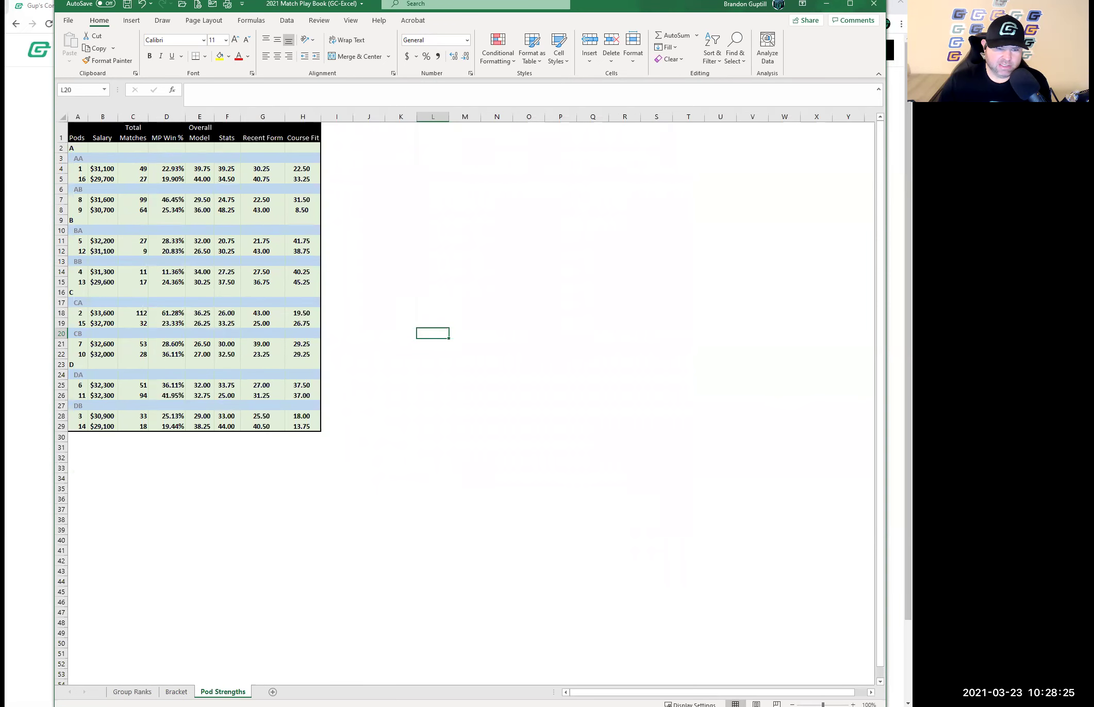
{"action": "left_click", "coordinate": [176, 692]}
{"action": "key", "text": "ctrl+Page_Up"}
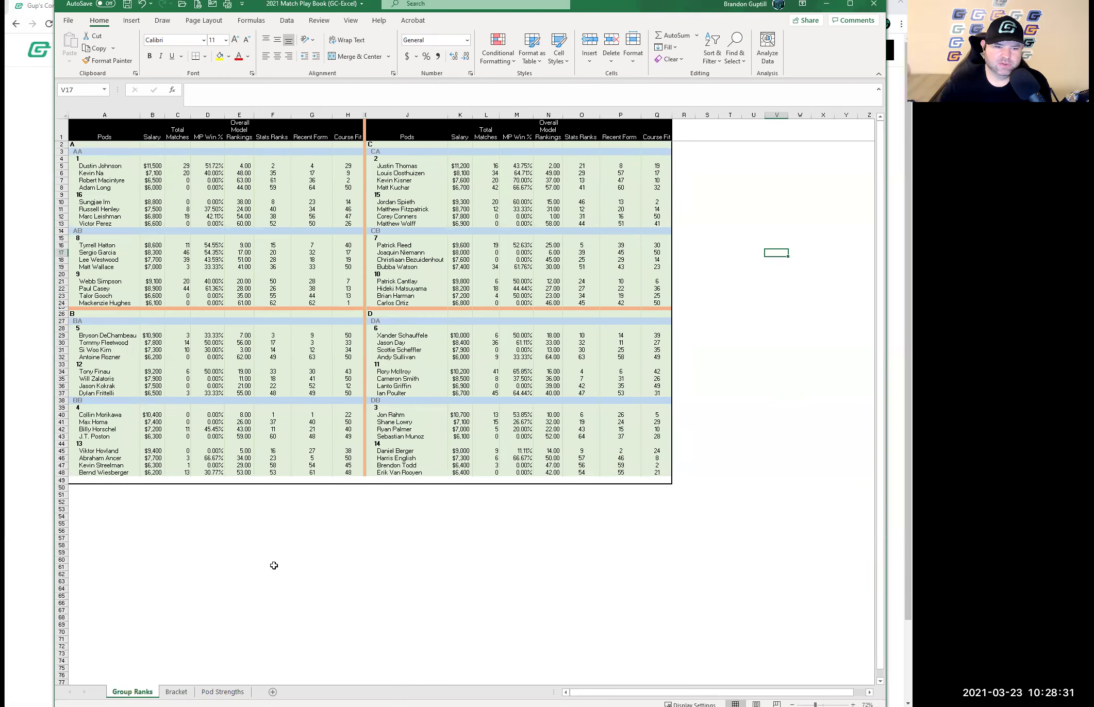
- Switch to the Green Machine page in the browser and set the number of lineups to 100
{"action": "left_click", "coordinate": [36, 303]}
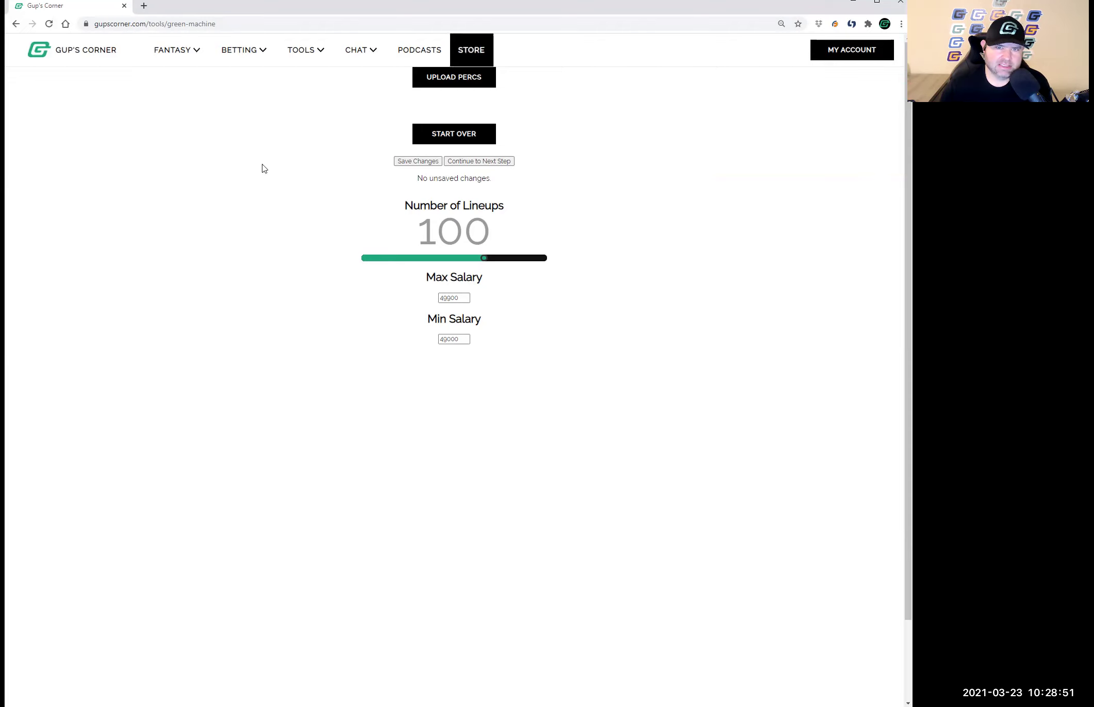
{"action": "left_click", "coordinate": [464, 298]}
{"action": "left_click", "coordinate": [461, 324]}
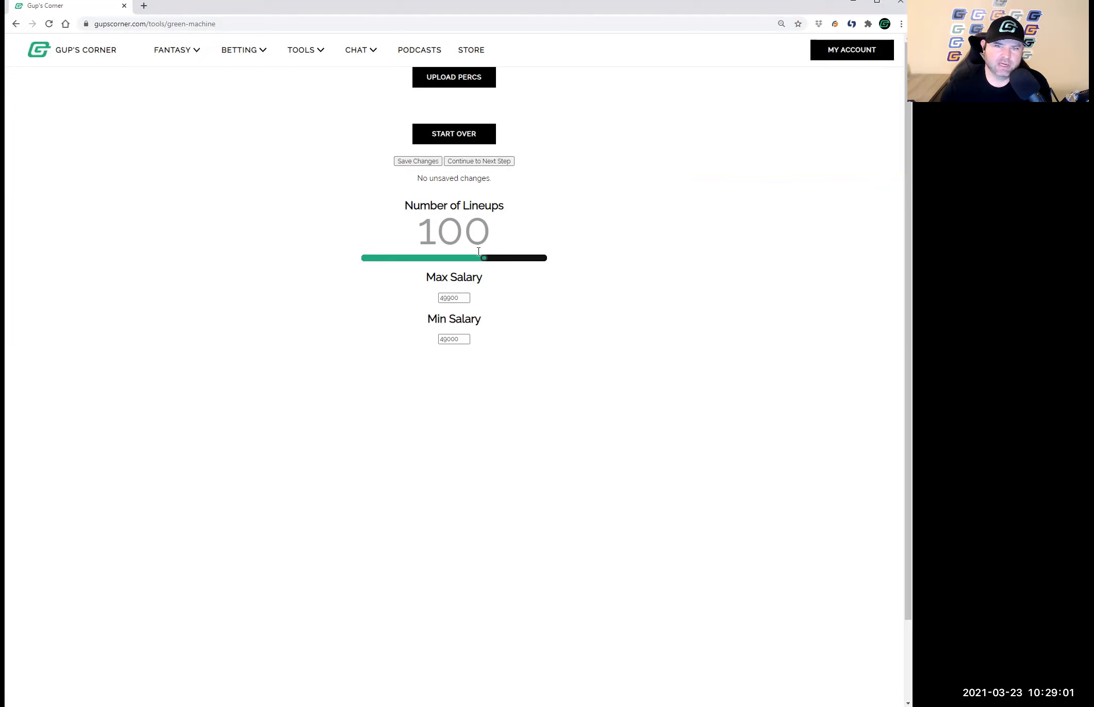
{"action": "mouse_move", "coordinate": [482, 260]}
{"action": "left_mouse_down"}
{"action": "mouse_move", "coordinate": [447, 263]}
{"action": "mouse_move", "coordinate": [485, 267]}
{"action": "left_mouse_up"}
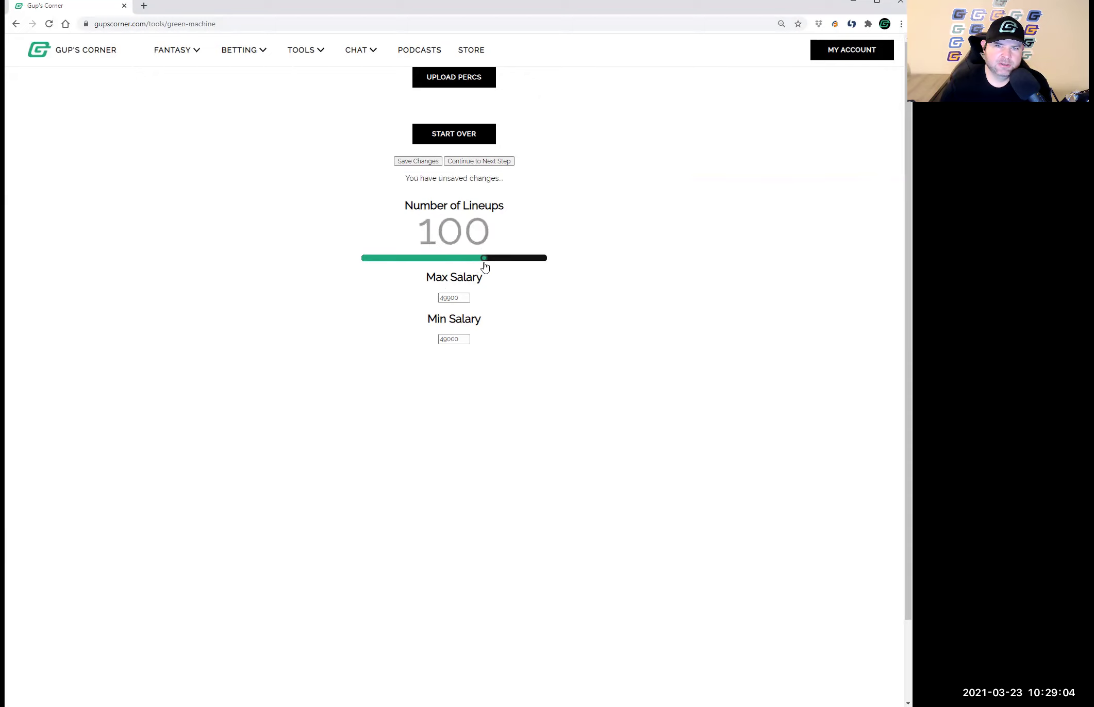
- Save the lineup settings and continue to the player selection
{"action": "left_click", "coordinate": [492, 164]}
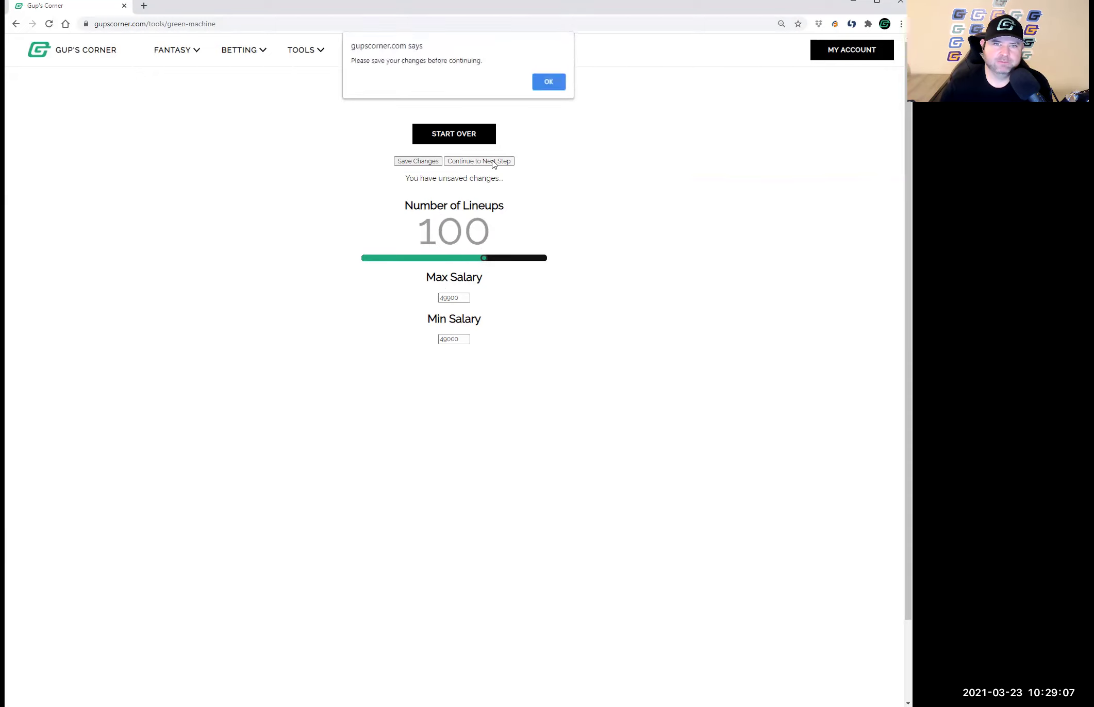
{"action": "left_click", "coordinate": [547, 81]}
{"action": "left_click", "coordinate": [422, 162]}
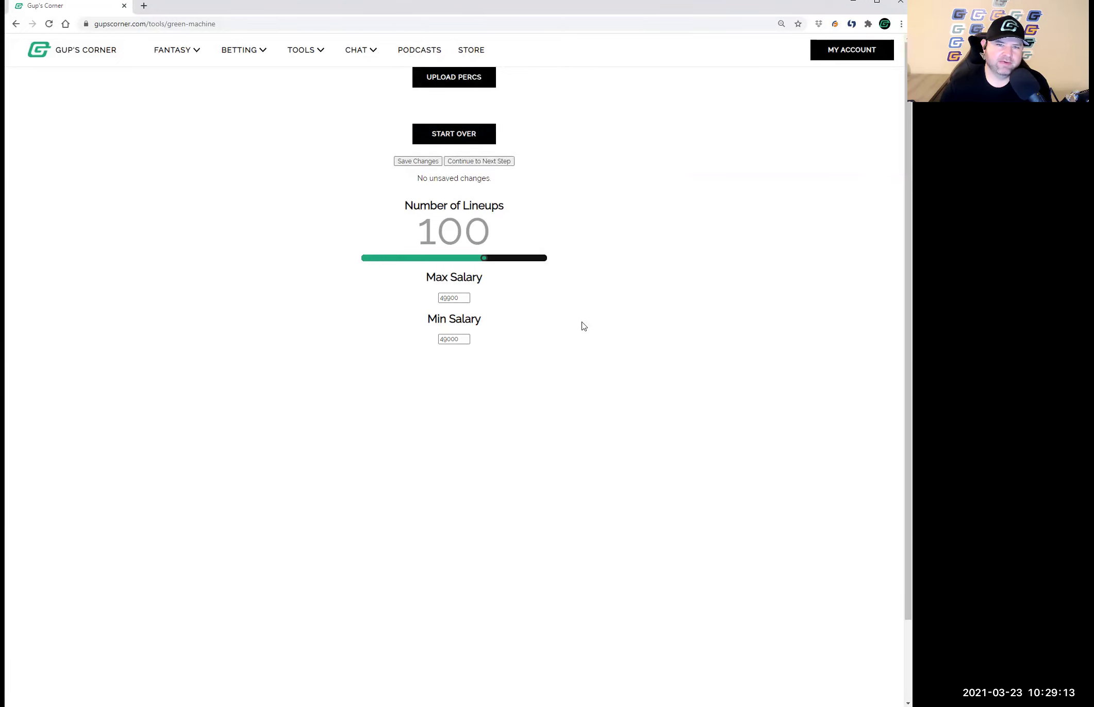
{"action": "left_click", "coordinate": [486, 163]}
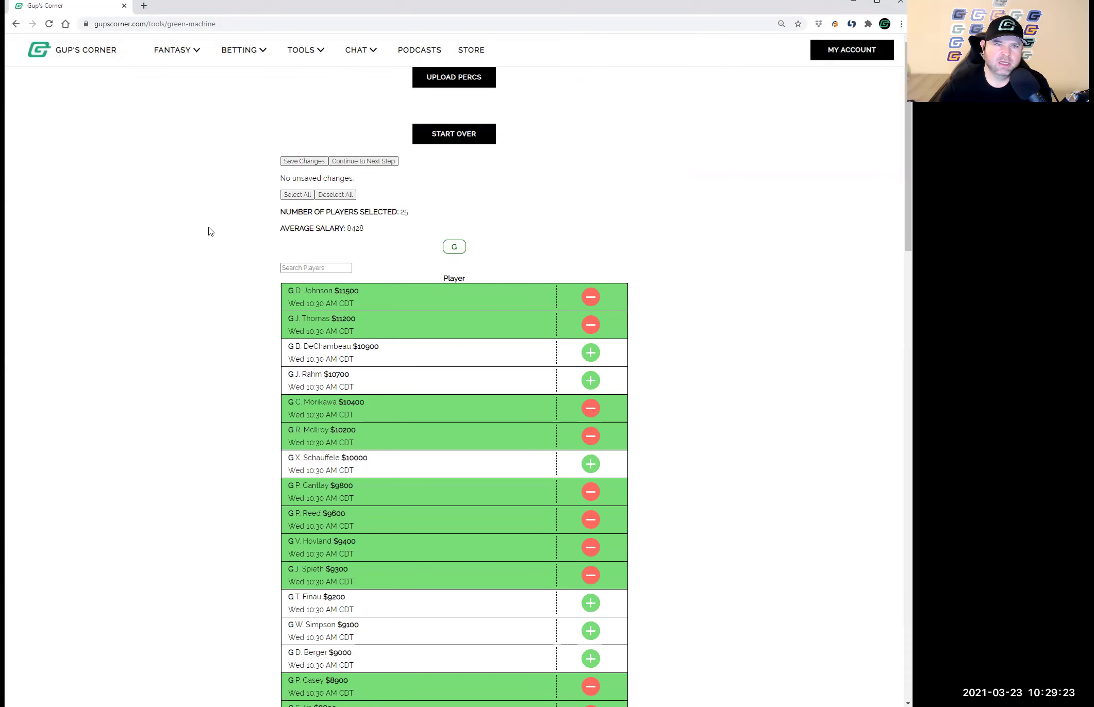
- Examine which golfers are selected in the player list and compare them with the workbook's Group Ranks sheet
{"action": "scroll", "coordinate": [227, 221], "scroll_direction": "down", "scroll_amount": 2}
{"action": "scroll", "coordinate": [227, 221], "scroll_direction": "up", "scroll_amount": 2}
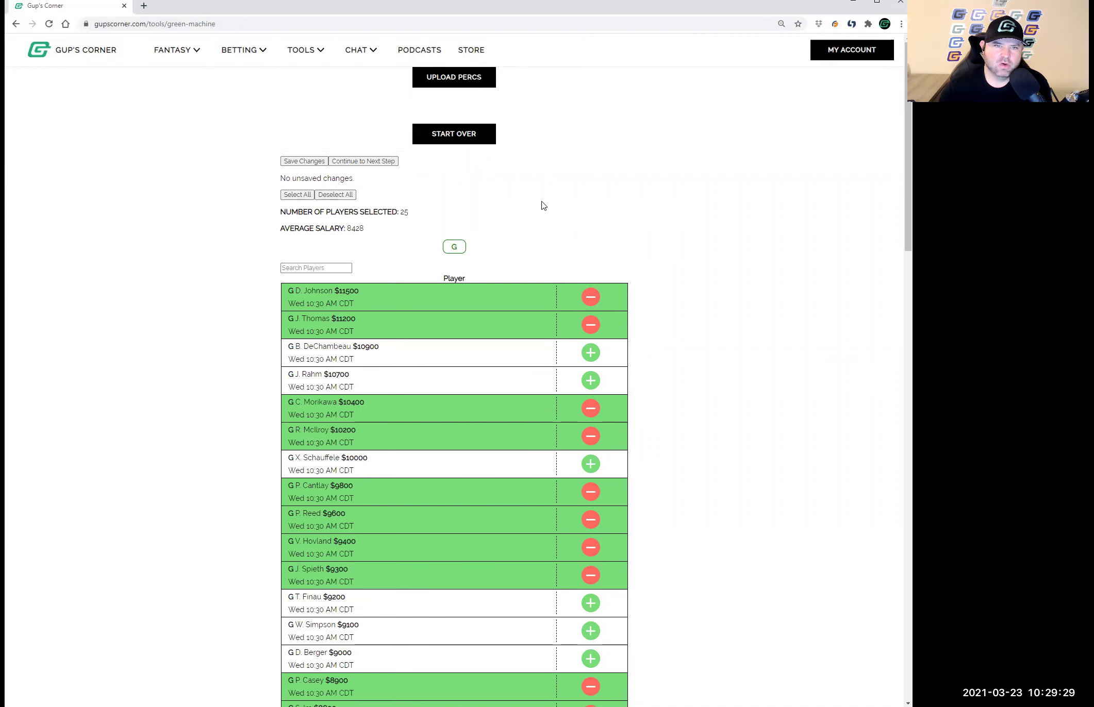
{"action": "scroll", "coordinate": [555, 209], "scroll_direction": "down", "scroll_amount": 20}
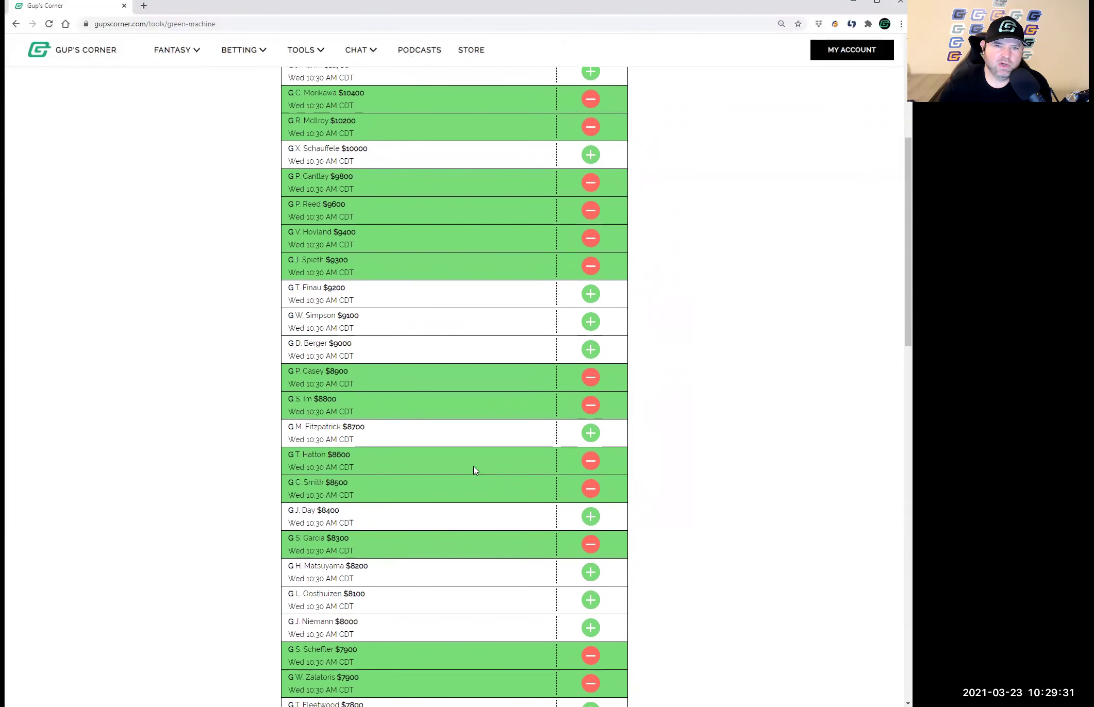
{"action": "scroll", "coordinate": [468, 439], "scroll_direction": "down", "scroll_amount": 6}
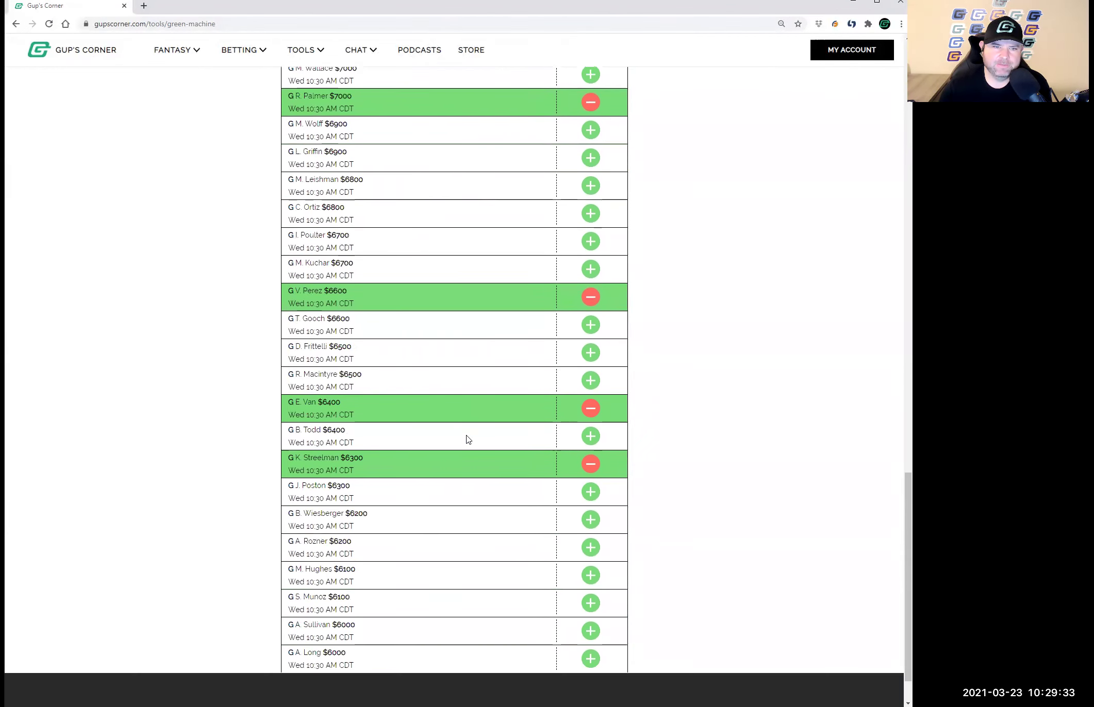
{"action": "key", "text": "alt+Tab"}
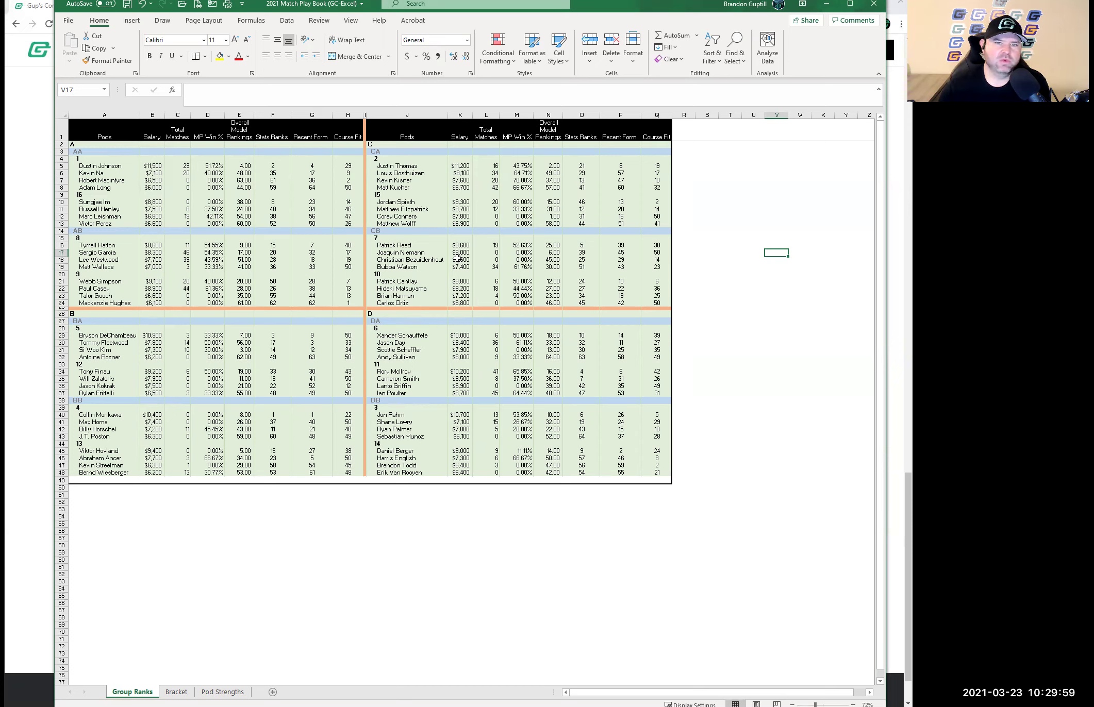
{"action": "key", "text": "alt+Tab"}
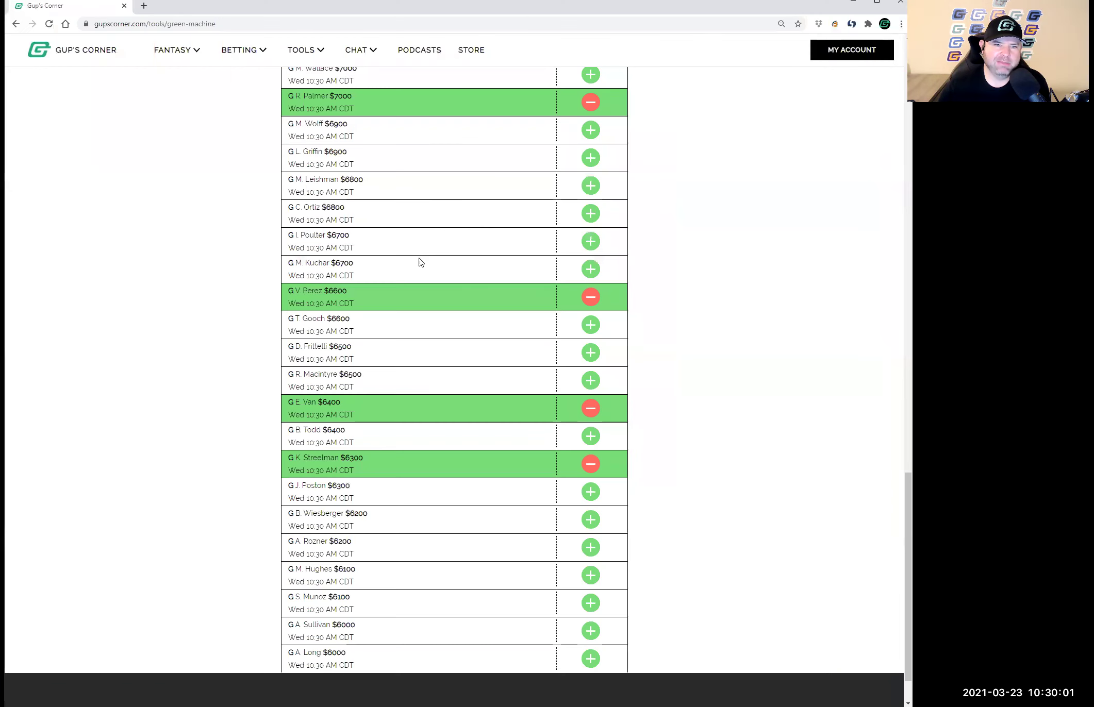
- Add D. Frittelli, M. Hughes, M. Wolff and A. Ancer to the player pool
{"action": "left_click", "coordinate": [590, 352]}
{"action": "scroll", "coordinate": [590, 353], "scroll_direction": "down", "scroll_amount": 1}
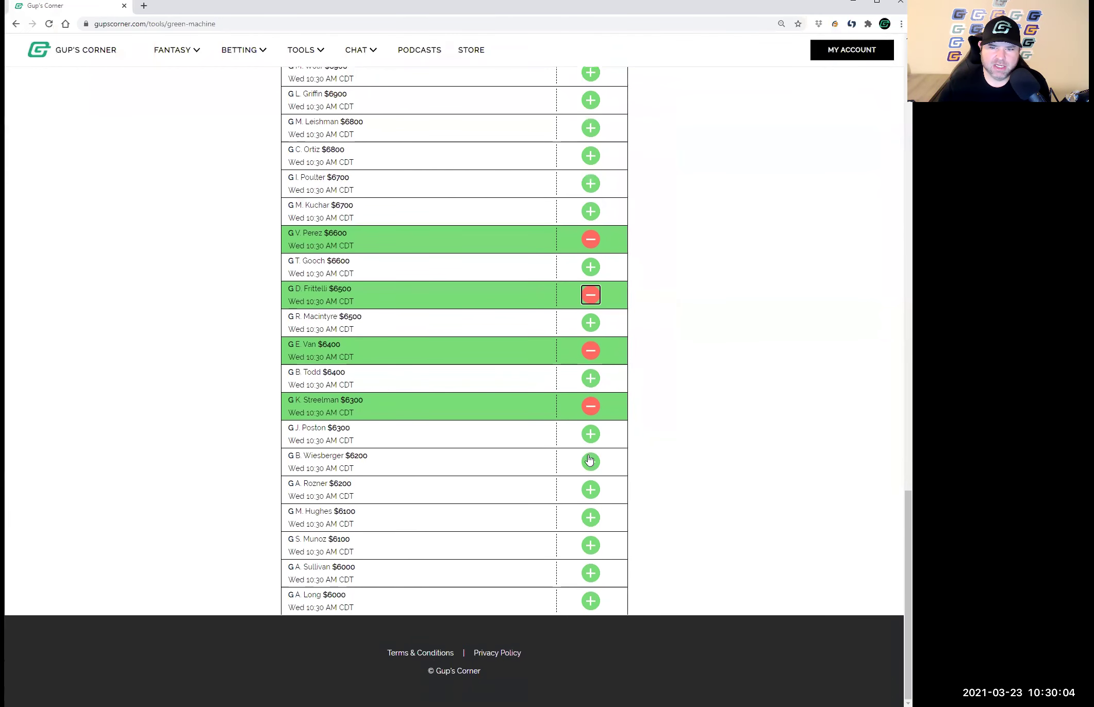
{"action": "left_click", "coordinate": [590, 517]}
{"action": "scroll", "coordinate": [209, 411], "scroll_direction": "up", "scroll_amount": 6}
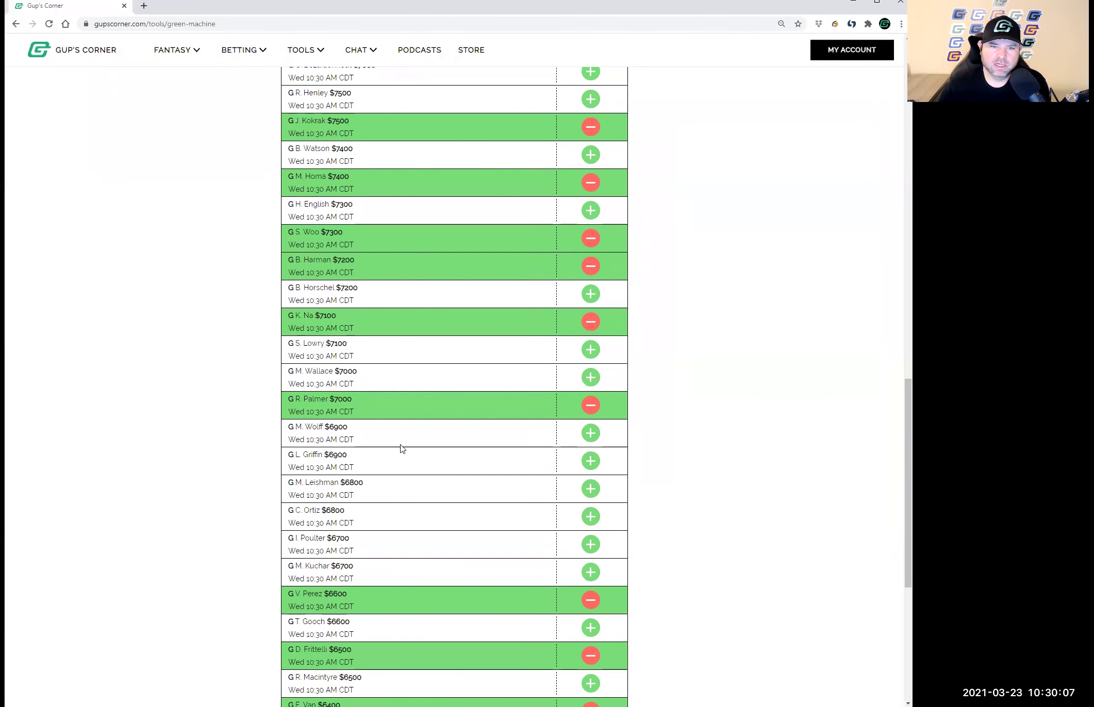
{"action": "left_click", "coordinate": [587, 436]}
{"action": "scroll", "coordinate": [533, 428], "scroll_direction": "up", "scroll_amount": 6}
{"action": "left_click", "coordinate": [590, 348]}
- Add L. Oosthuizen, D. Berger, S. Munoz and C. Ortiz to the player pool
{"action": "scroll", "coordinate": [503, 350], "scroll_direction": "up", "scroll_amount": 4}
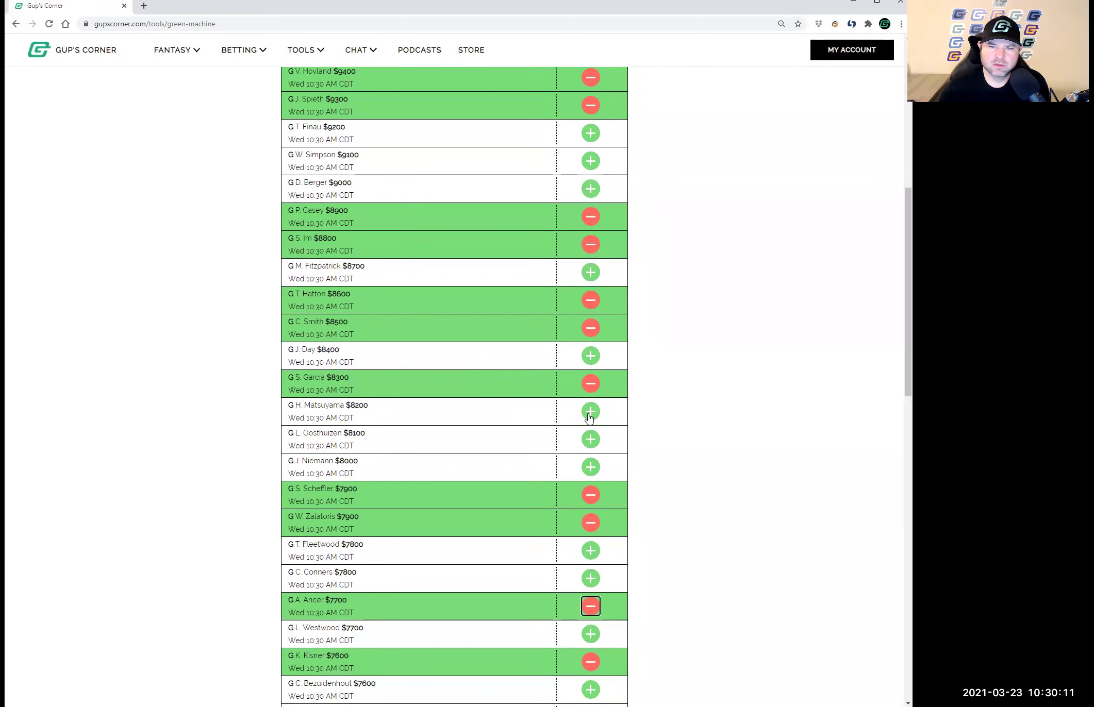
{"action": "left_click", "coordinate": [590, 440]}
{"action": "scroll", "coordinate": [515, 433], "scroll_direction": "up", "scroll_amount": 4}
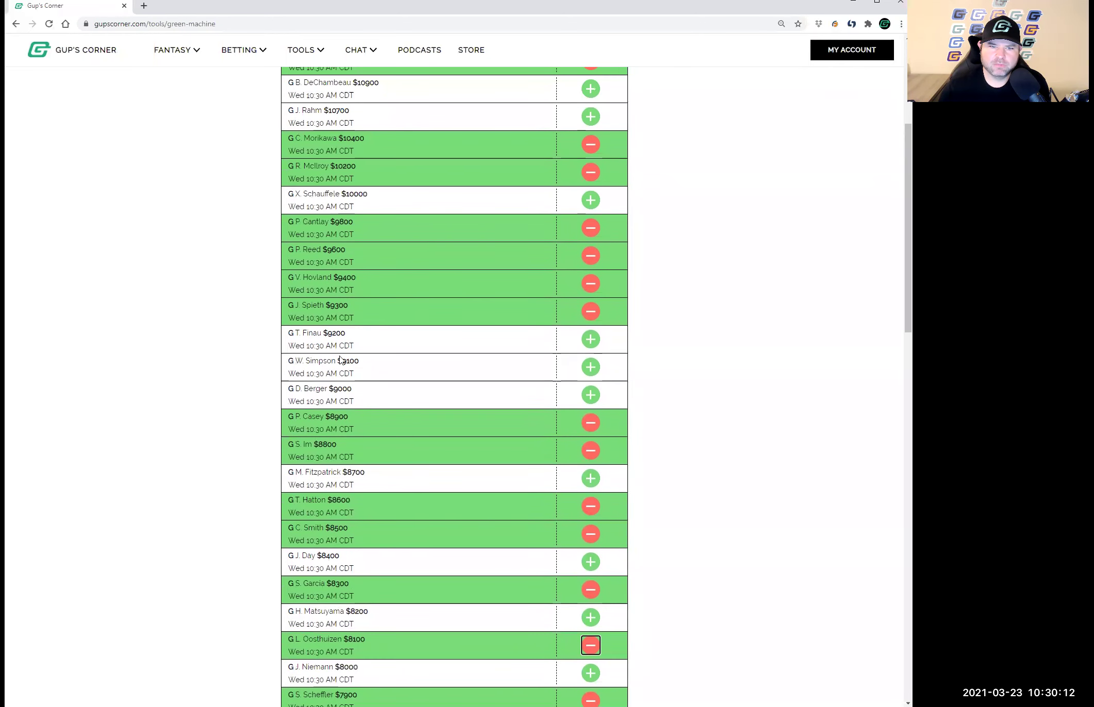
{"action": "left_click", "coordinate": [590, 394]}
{"action": "scroll", "coordinate": [548, 381], "scroll_direction": "up", "scroll_amount": 4}
{"action": "scroll", "coordinate": [499, 415], "scroll_direction": "down", "scroll_amount": 20}
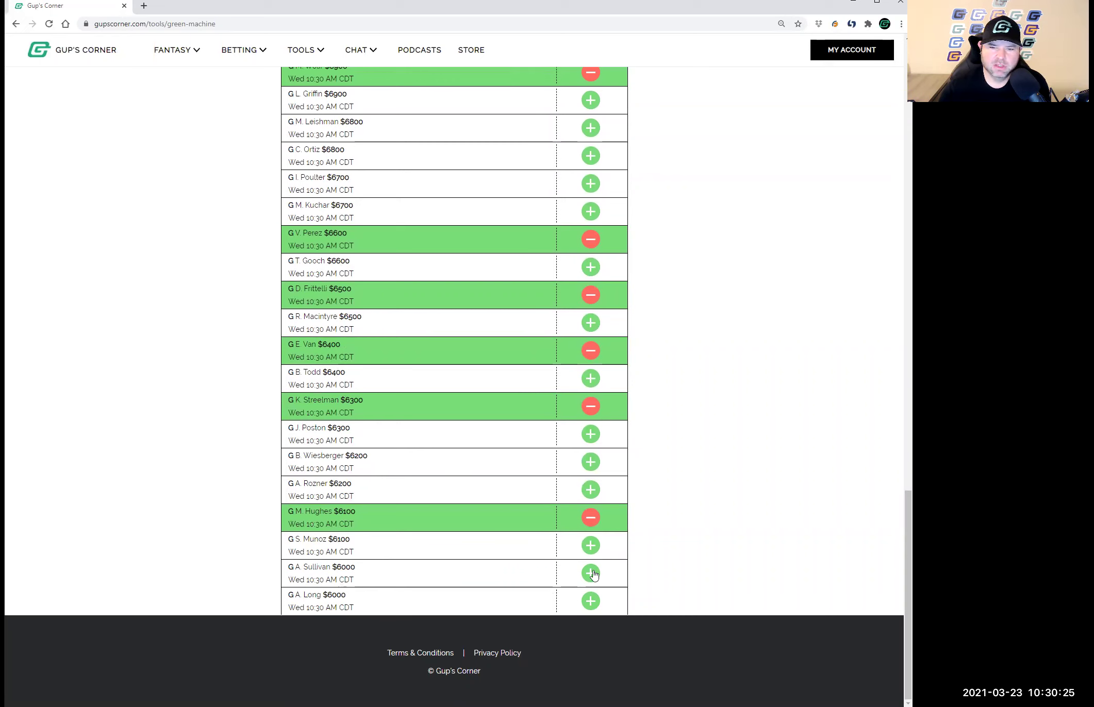
{"action": "left_click", "coordinate": [590, 547]}
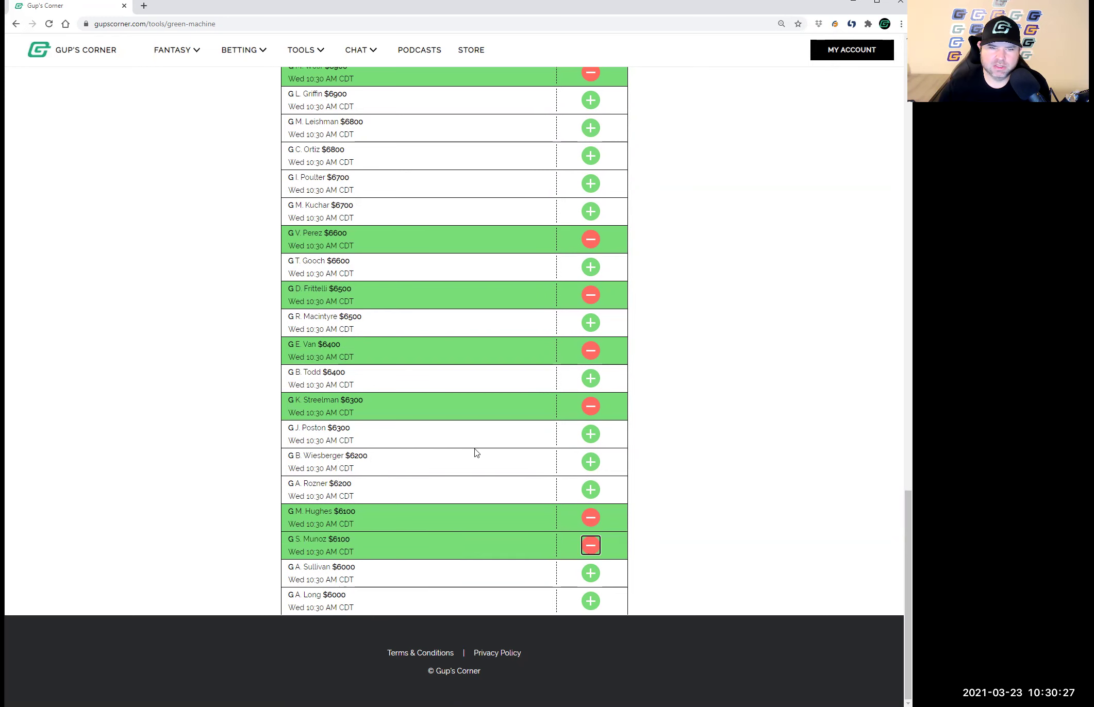
{"action": "scroll", "coordinate": [476, 456], "scroll_direction": "up", "scroll_amount": 3}
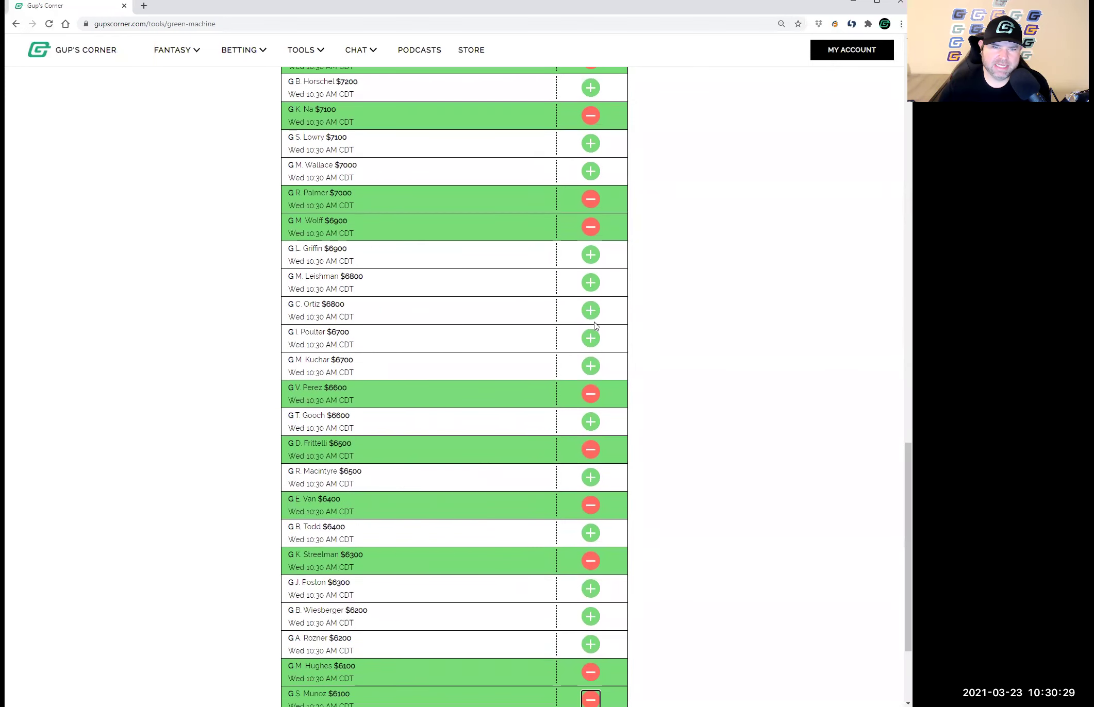
{"action": "left_click", "coordinate": [590, 310]}
{"action": "scroll", "coordinate": [469, 459], "scroll_direction": "up", "scroll_amount": 15}
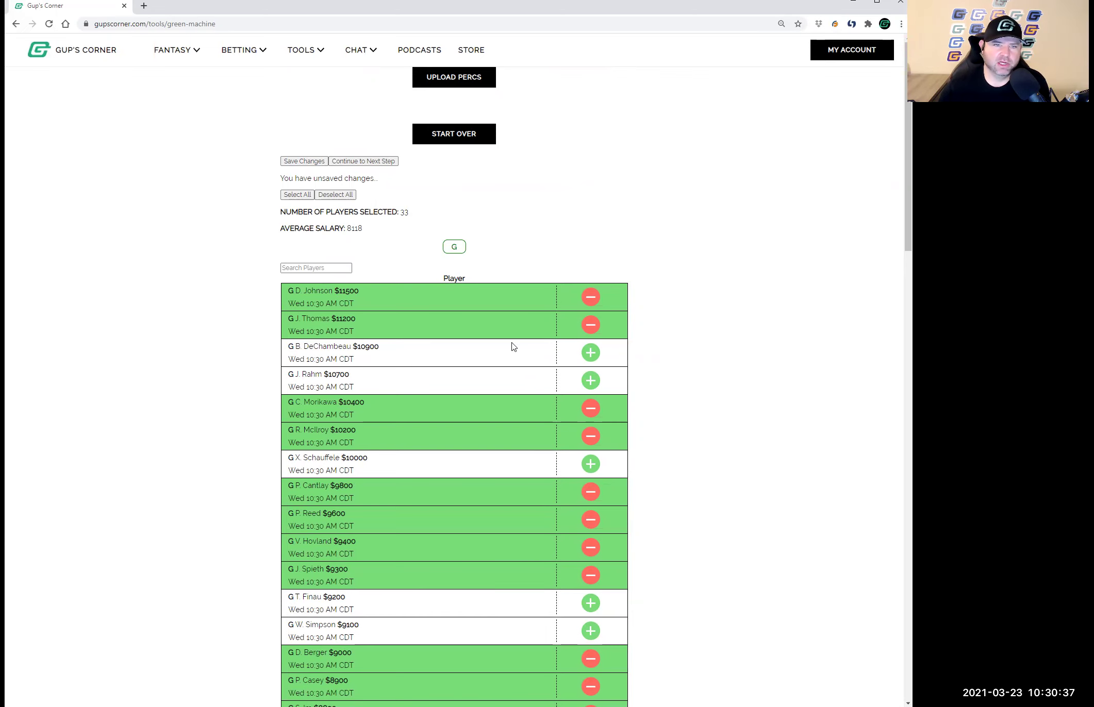
- Save the player selection, then continue to the exposure settings and look over the golfers' exposures
{"action": "left_click", "coordinate": [302, 162]}
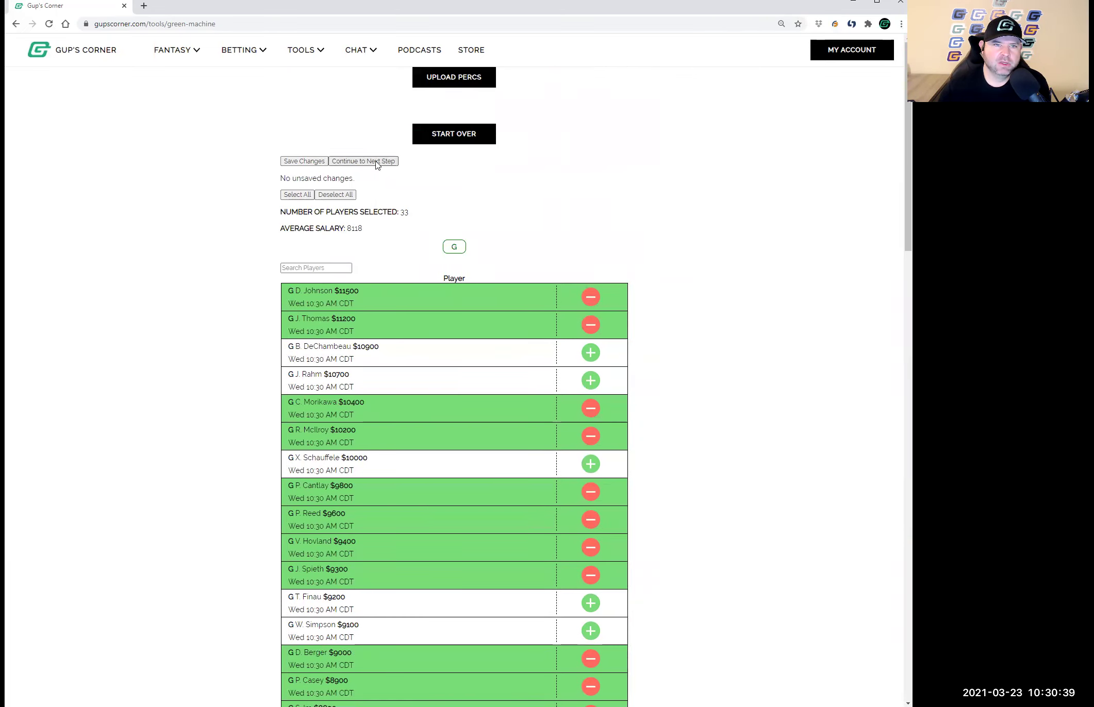
{"action": "left_click", "coordinate": [376, 162]}
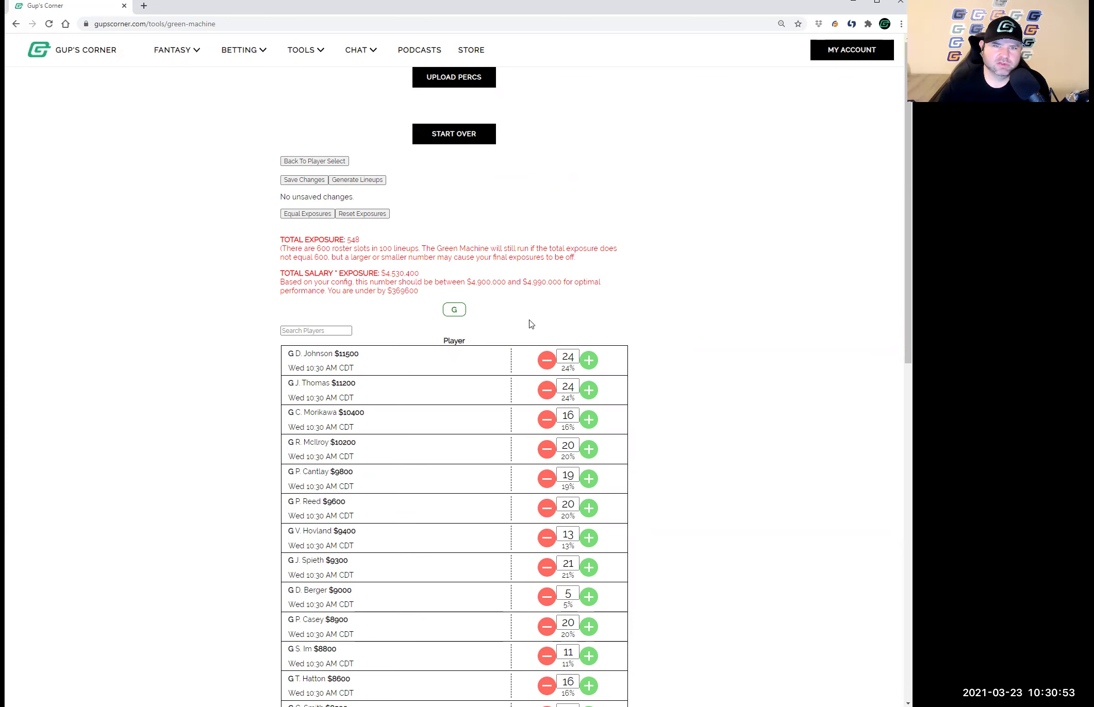
{"action": "scroll", "coordinate": [635, 305], "scroll_direction": "down", "scroll_amount": 3}
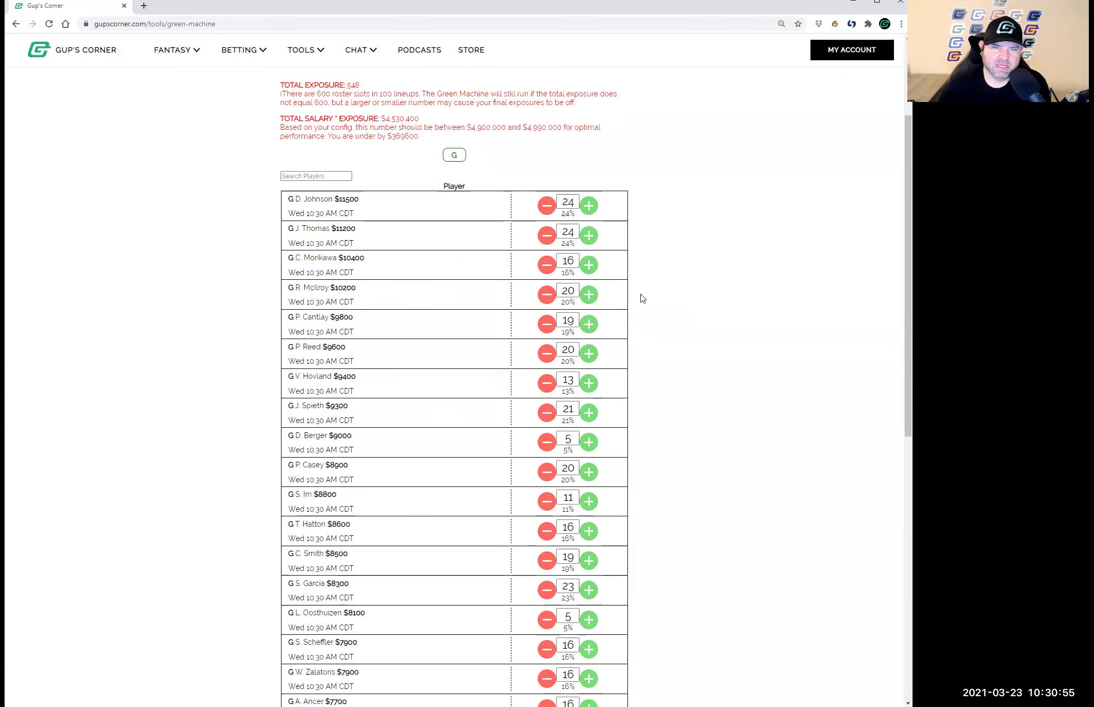
{"action": "scroll", "coordinate": [642, 298], "scroll_direction": "down", "scroll_amount": 3}
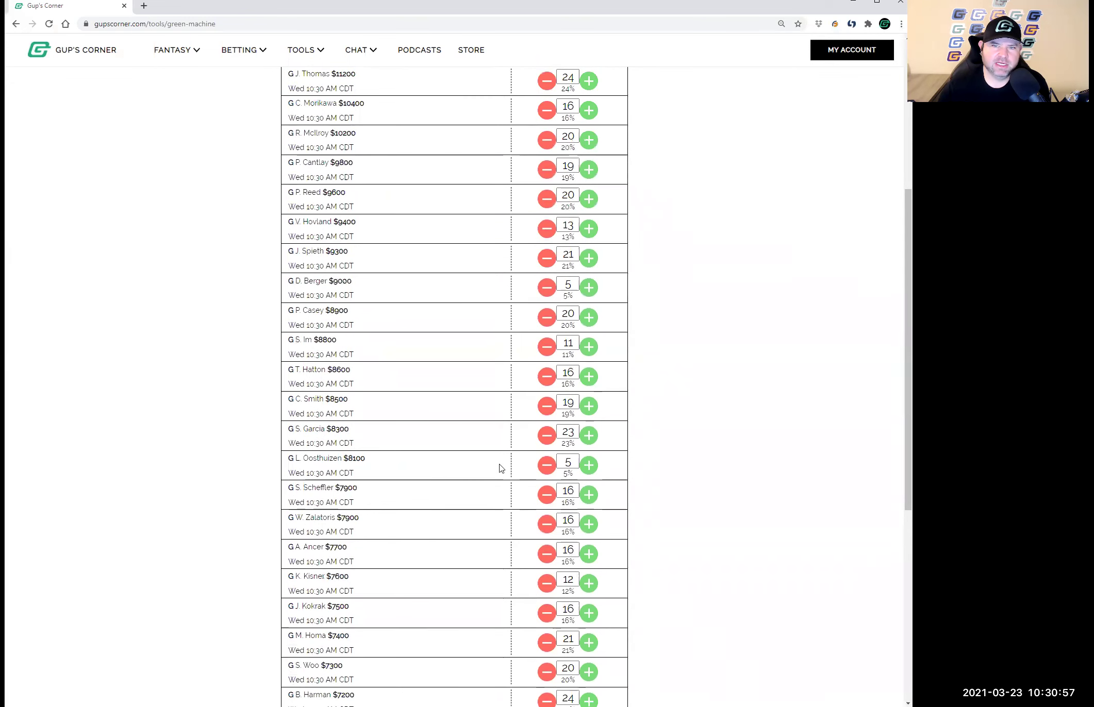
{"action": "scroll", "coordinate": [591, 246], "scroll_direction": "down", "scroll_amount": 7}
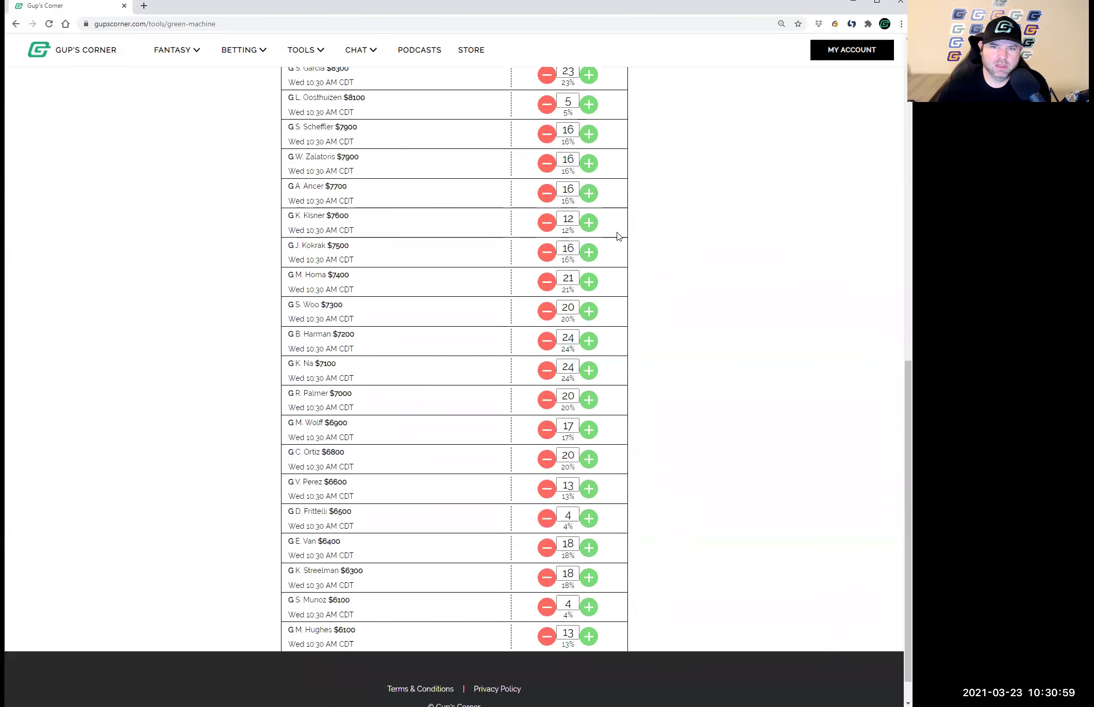
- Raise S. Woo's exposure to 22, M. Wolff's by 2, and D. Frittelli's and S. Munoz's by 3 each
{"action": "left_click", "coordinate": [588, 310]}
{"action": "left_click", "coordinate": [588, 311]}
{"action": "left_click", "coordinate": [588, 429]}
{"action": "left_click", "coordinate": [589, 429]}
{"action": "left_click", "coordinate": [588, 518]}
{"action": "left_click", "coordinate": [588, 518]}
{"action": "left_click", "coordinate": [589, 518]}
{"action": "left_click", "coordinate": [588, 606]}
{"action": "left_click", "coordinate": [588, 606]}
{"action": "left_click", "coordinate": [588, 606]}
- Set P. Cantlay's exposure to 21 and V. Hovland's to 16
{"action": "scroll", "coordinate": [545, 565], "scroll_direction": "up", "scroll_amount": 9}
{"action": "left_click", "coordinate": [588, 272]}
{"action": "left_click", "coordinate": [588, 273]}
{"action": "left_click", "coordinate": [588, 331]}
{"action": "left_click", "coordinate": [589, 331]}
{"action": "scroll", "coordinate": [424, 348], "scroll_direction": "up", "scroll_amount": 4}
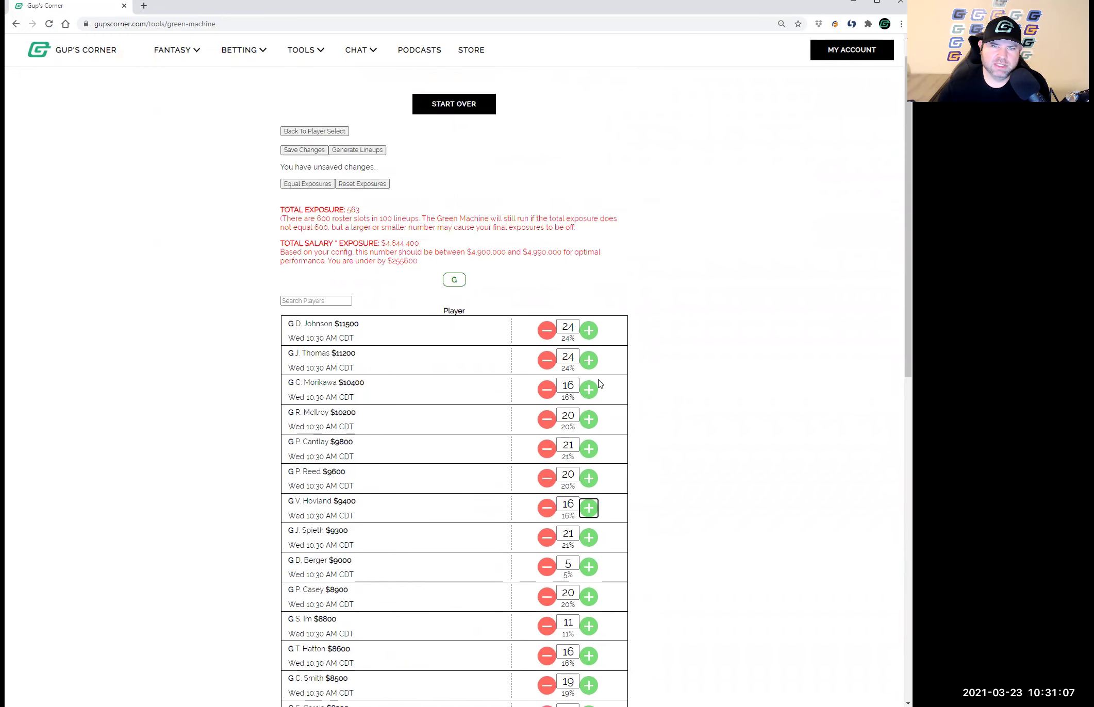
- Set M. Wolff's exposure to 21, and D. Frittelli's and S. Munoz's to 10 each
{"action": "scroll", "coordinate": [423, 348], "scroll_direction": "down", "scroll_amount": 15}
{"action": "left_click", "coordinate": [587, 395]}
{"action": "left_click", "coordinate": [587, 397]}
{"action": "left_click", "coordinate": [587, 483]}
{"action": "left_click", "coordinate": [587, 483]}
{"action": "left_click", "coordinate": [587, 483]}
{"action": "left_click", "coordinate": [586, 568]}
{"action": "left_click", "coordinate": [586, 568]}
{"action": "left_click", "coordinate": [586, 568]}
- Set the exposures of R. Palmer to 22, B. Harman to 25, M. Homa to 23 and J. Kokrak to 18
{"action": "left_click", "coordinate": [588, 364]}
{"action": "left_click", "coordinate": [588, 363]}
{"action": "left_click", "coordinate": [587, 307]}
{"action": "left_click", "coordinate": [589, 246]}
{"action": "left_click", "coordinate": [588, 246]}
{"action": "left_click", "coordinate": [589, 216]}
{"action": "left_click", "coordinate": [588, 216]}
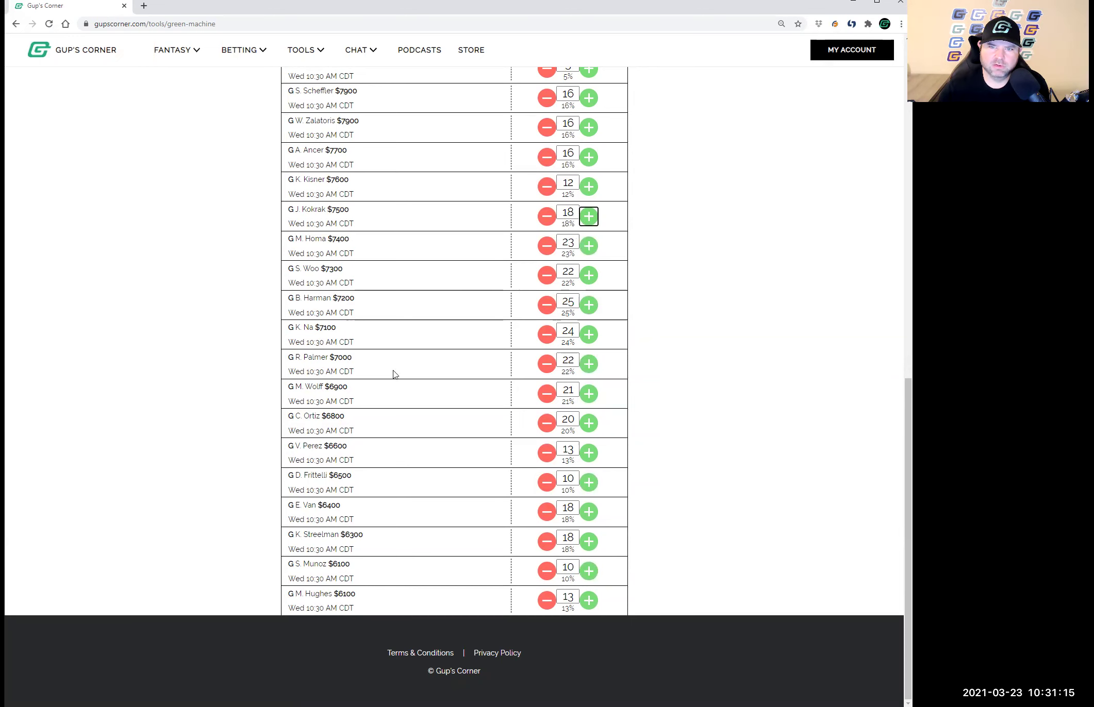
- Set C. Morikawa's exposure to 17
{"action": "scroll", "coordinate": [405, 397], "scroll_direction": "up", "scroll_amount": 8}
{"action": "scroll", "coordinate": [404, 397], "scroll_direction": "up", "scroll_amount": 5}
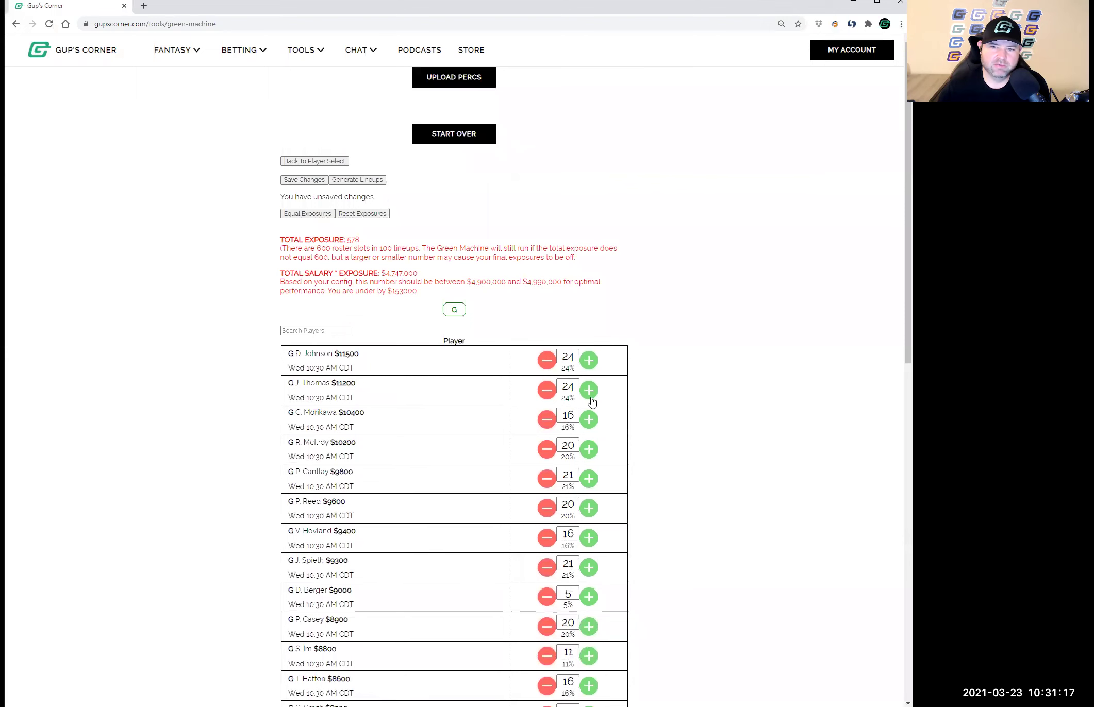
{"action": "left_click", "coordinate": [588, 419]}
- Set D. Berger's exposure to 11 and L. Oosthuizen's to 10
{"action": "scroll", "coordinate": [588, 429], "scroll_direction": "down", "scroll_amount": 8}
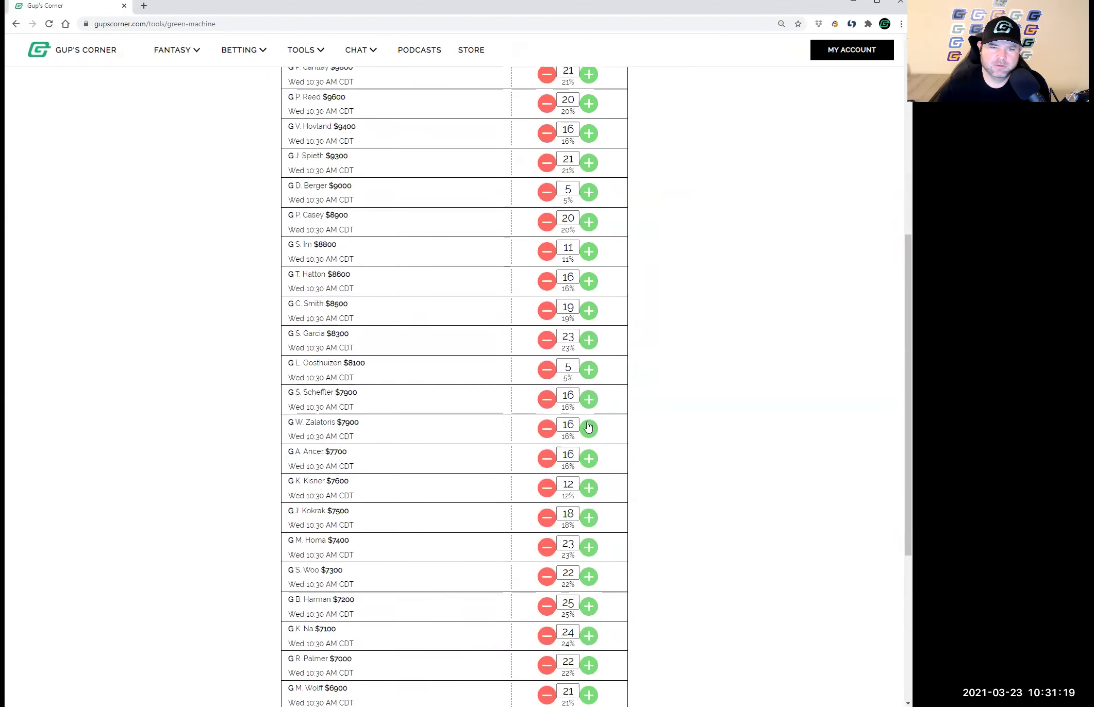
{"action": "scroll", "coordinate": [588, 428], "scroll_direction": "down", "scroll_amount": 3}
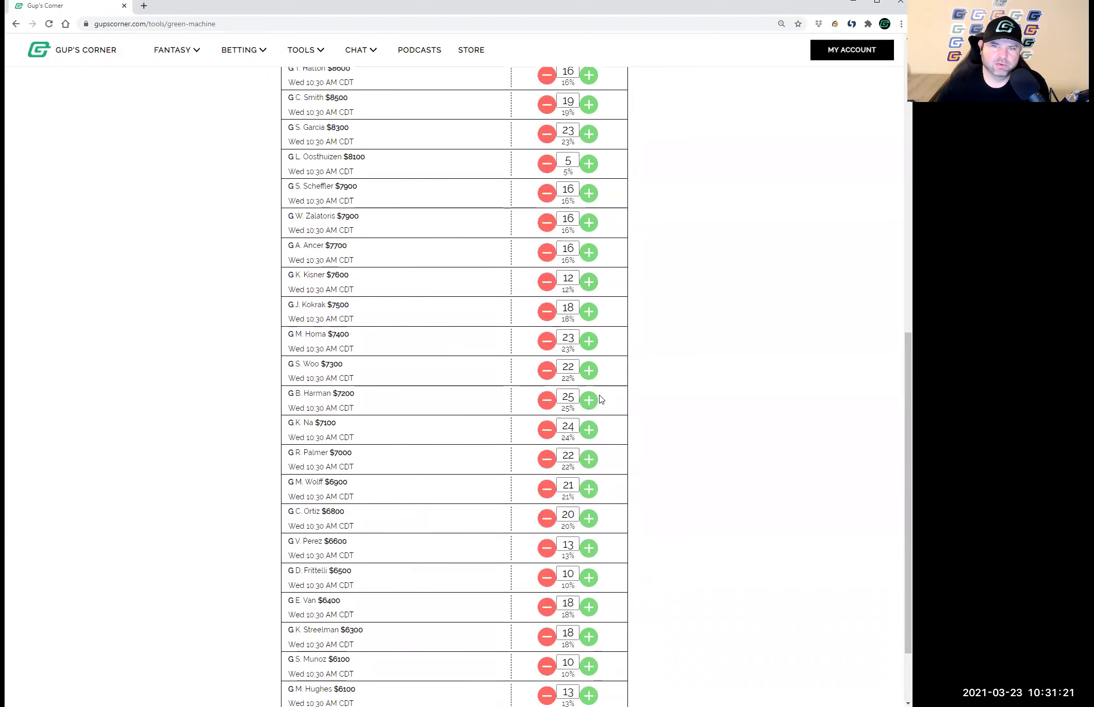
{"action": "scroll", "coordinate": [599, 382], "scroll_direction": "up", "scroll_amount": 4}
{"action": "left_click", "coordinate": [590, 244]}
{"action": "left_click", "coordinate": [591, 245]}
{"action": "left_click", "coordinate": [593, 246]}
{"action": "left_click", "coordinate": [593, 246]}
{"action": "left_click", "coordinate": [593, 246]}
{"action": "left_click", "coordinate": [590, 423]}
{"action": "left_click", "coordinate": [590, 423]}
{"action": "left_click", "coordinate": [590, 423]}
{"action": "left_click", "coordinate": [590, 422]}
{"action": "left_click", "coordinate": [590, 423]}
- Set K. Kisner's exposure to 15
{"action": "scroll", "coordinate": [591, 423], "scroll_direction": "down", "scroll_amount": 4}
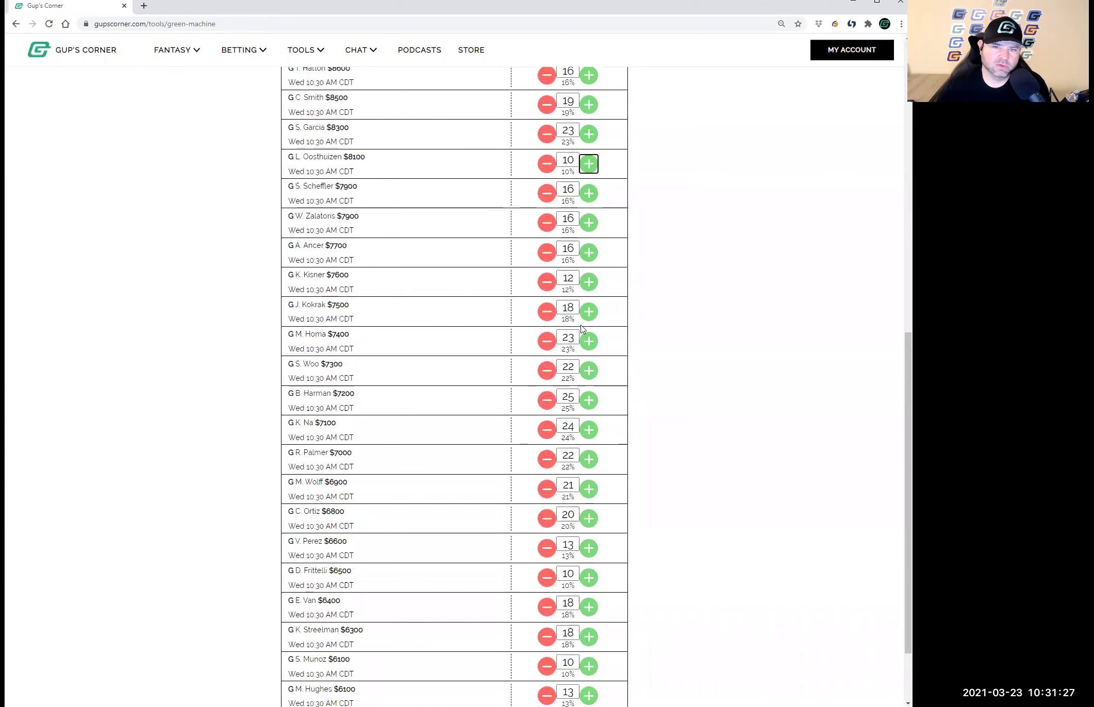
{"action": "left_click", "coordinate": [586, 280]}
{"action": "left_click", "coordinate": [586, 280]}
{"action": "left_click", "coordinate": [586, 281]}
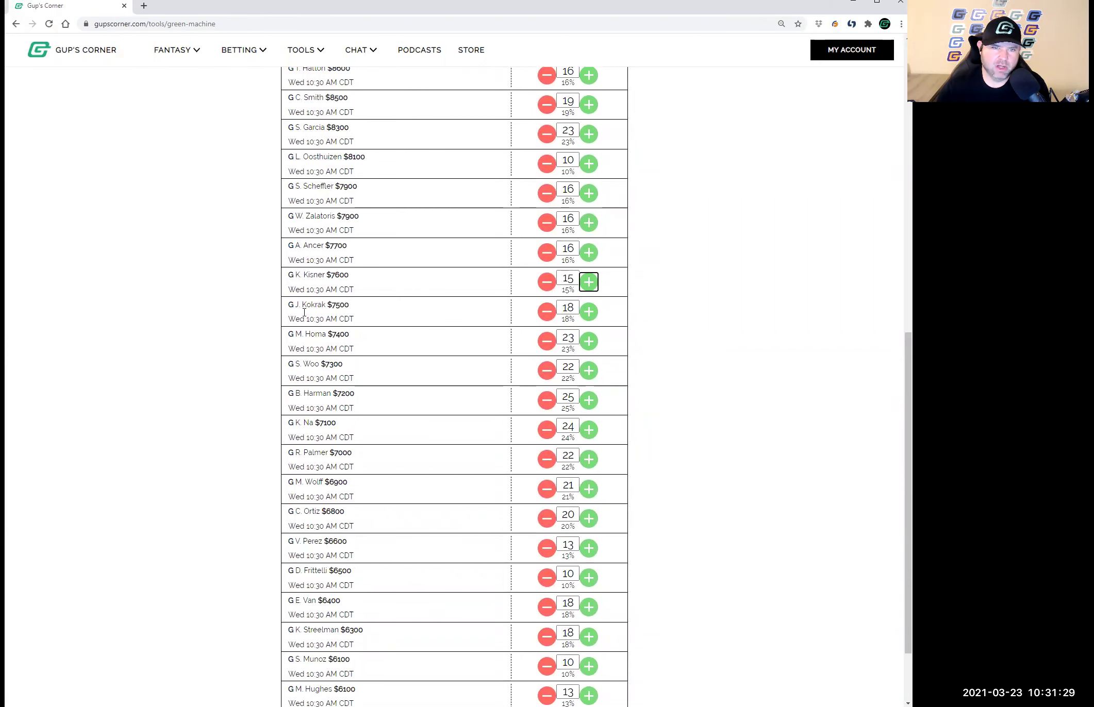
- Raise V. Perez's exposure by 2 and D. Frittelli's by 3
{"action": "scroll", "coordinate": [590, 498], "scroll_direction": "down", "scroll_amount": 2}
{"action": "left_click", "coordinate": [589, 457]}
{"action": "left_click", "coordinate": [590, 454]}
{"action": "left_click", "coordinate": [590, 482]}
{"action": "left_click", "coordinate": [590, 482]}
{"action": "left_click", "coordinate": [590, 483]}
{"action": "left_click", "coordinate": [588, 512]}
{"action": "left_click", "coordinate": [588, 512]}
{"action": "left_click", "coordinate": [589, 570]}
{"action": "left_click", "coordinate": [589, 571]}
{"action": "left_click", "coordinate": [588, 570]}
{"action": "left_click", "coordinate": [588, 600]}
{"action": "scroll", "coordinate": [480, 425], "scroll_direction": "up", "scroll_amount": 13}
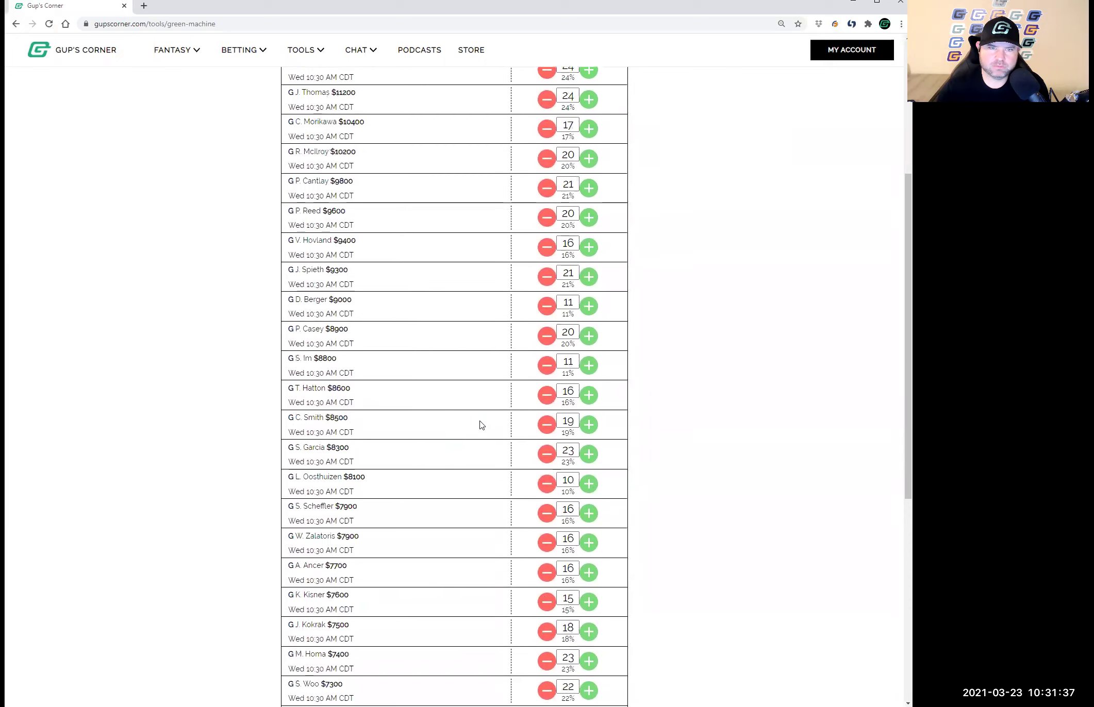
- Lower D. Johnson's exposure to 22, R. McIlroy's to 18 and W. Zalatoris's to 15
{"action": "scroll", "coordinate": [481, 423], "scroll_direction": "down", "scroll_amount": 5}
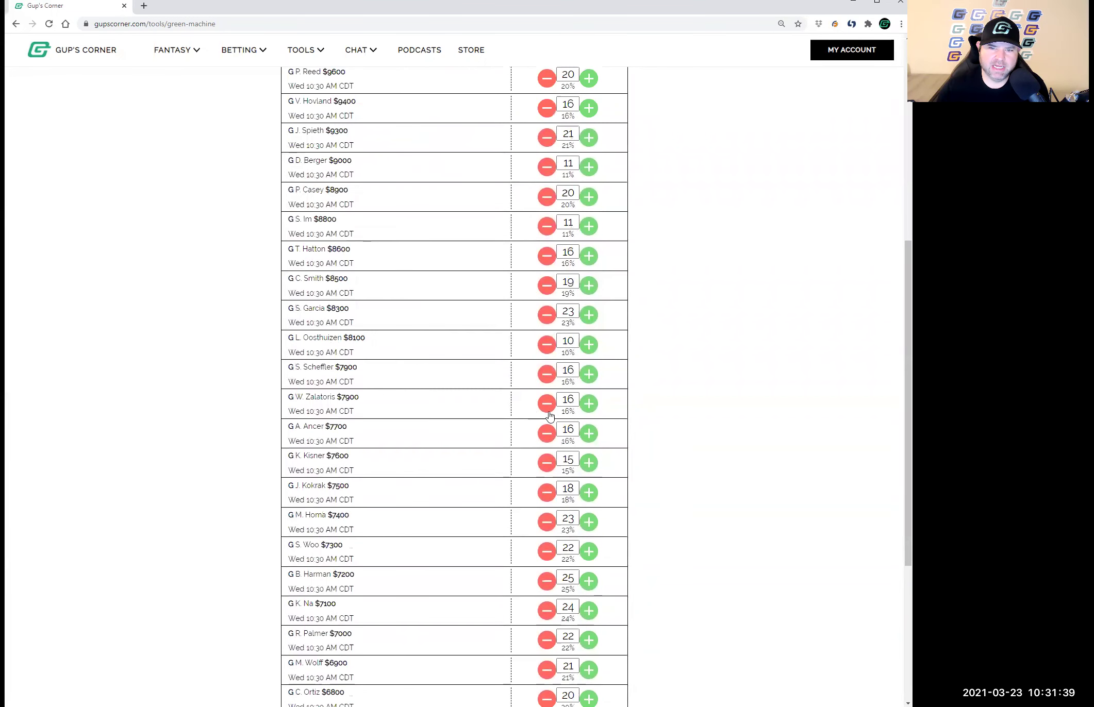
{"action": "scroll", "coordinate": [545, 361], "scroll_direction": "up", "scroll_amount": 4}
{"action": "left_click", "coordinate": [547, 291]}
{"action": "left_click", "coordinate": [546, 291]}
{"action": "left_click", "coordinate": [546, 381]}
{"action": "left_click", "coordinate": [546, 380]}
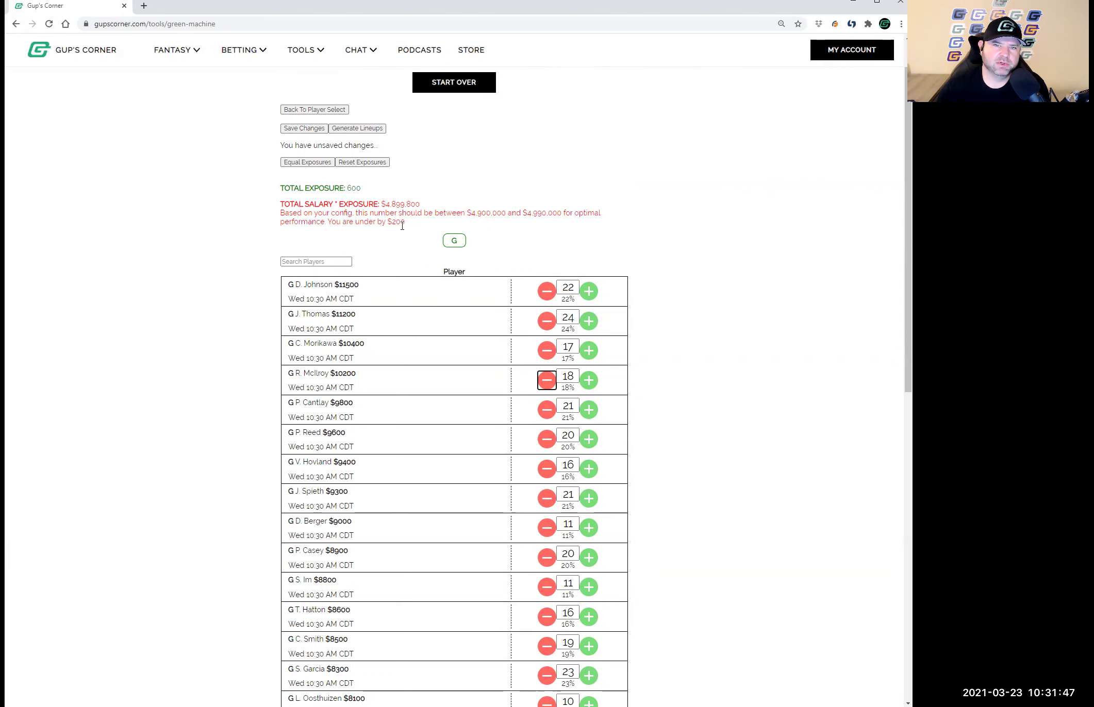
- Reduce J. Thomas's exposure to 23 and P. Reed's to 18
{"action": "left_click", "coordinate": [546, 320]}
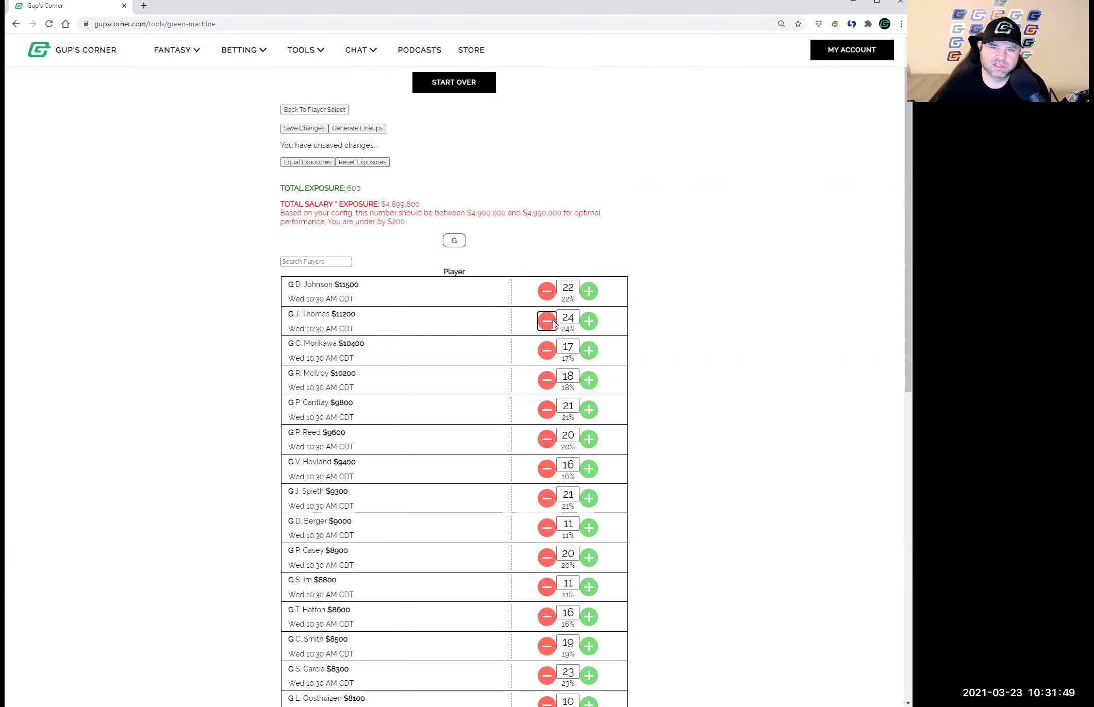
{"action": "left_click", "coordinate": [546, 456]}
{"action": "left_click", "coordinate": [546, 456]}
{"action": "scroll", "coordinate": [546, 456], "scroll_direction": "down", "scroll_amount": 5}
{"action": "scroll", "coordinate": [426, 179], "scroll_direction": "up", "scroll_amount": 5}
{"action": "scroll", "coordinate": [454, 378], "scroll_direction": "down", "scroll_amount": 15}
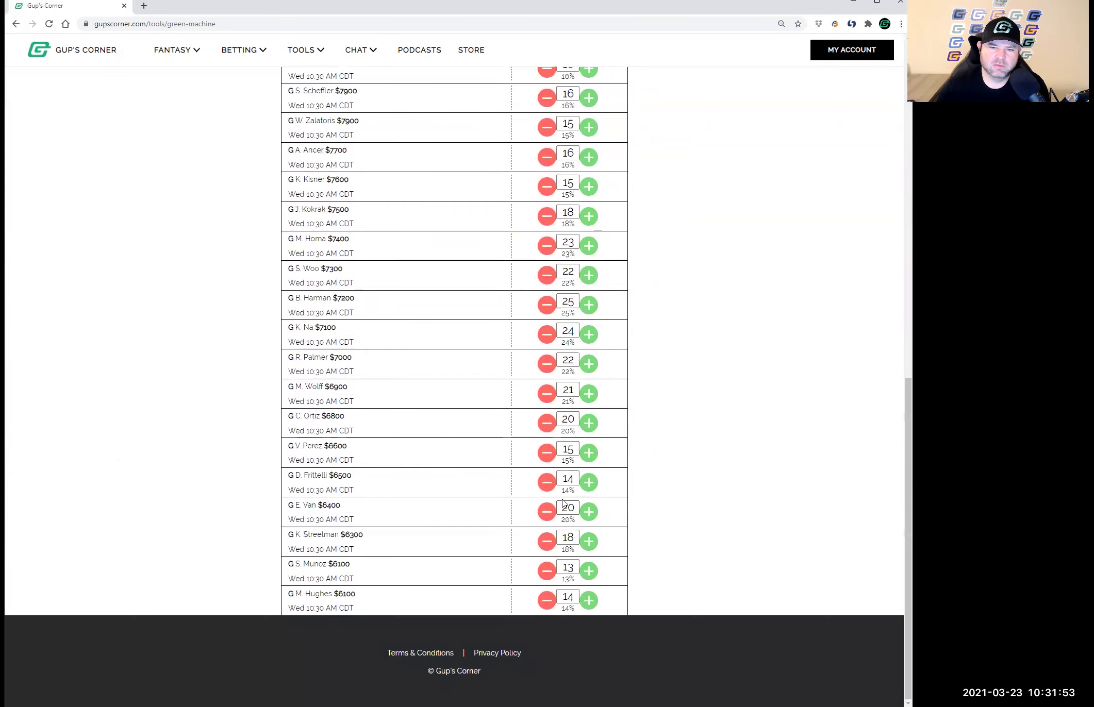
- Raise V. Perez's exposure to 16, D. Frittelli's to 15 and R. Palmer's to 23
{"action": "left_click", "coordinate": [588, 452]}
{"action": "left_click", "coordinate": [588, 482]}
{"action": "left_click", "coordinate": [588, 364]}
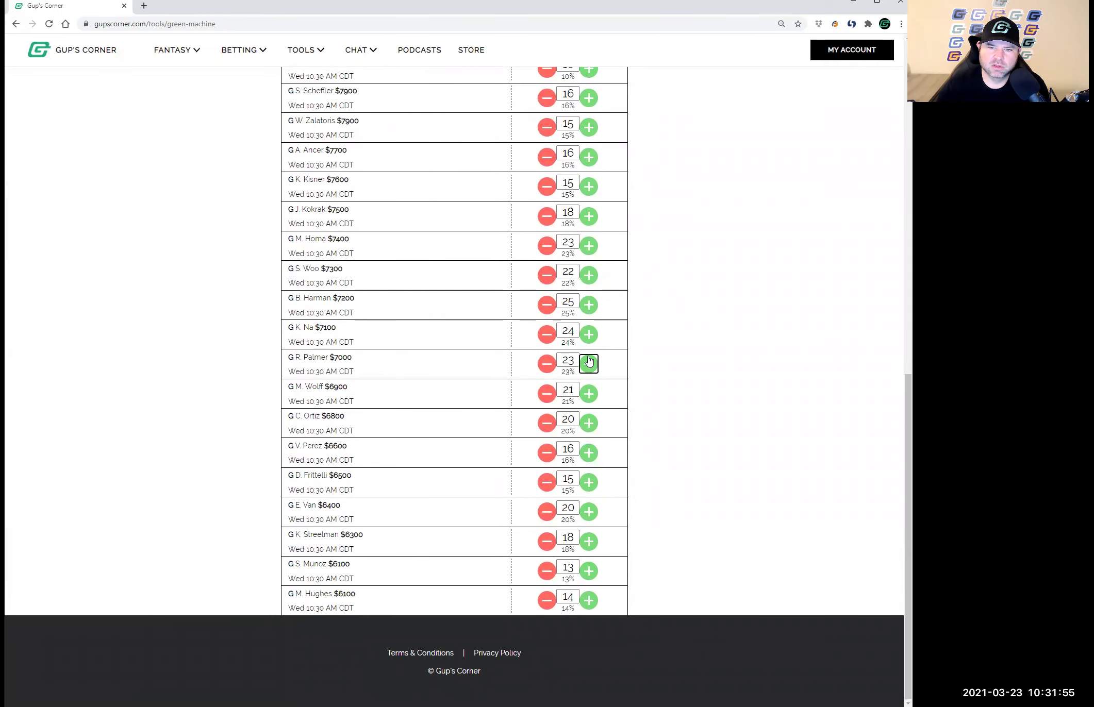
- Save the exposure changes and generate the lineups
{"action": "scroll", "coordinate": [454, 443], "scroll_direction": "up", "scroll_amount": 15}
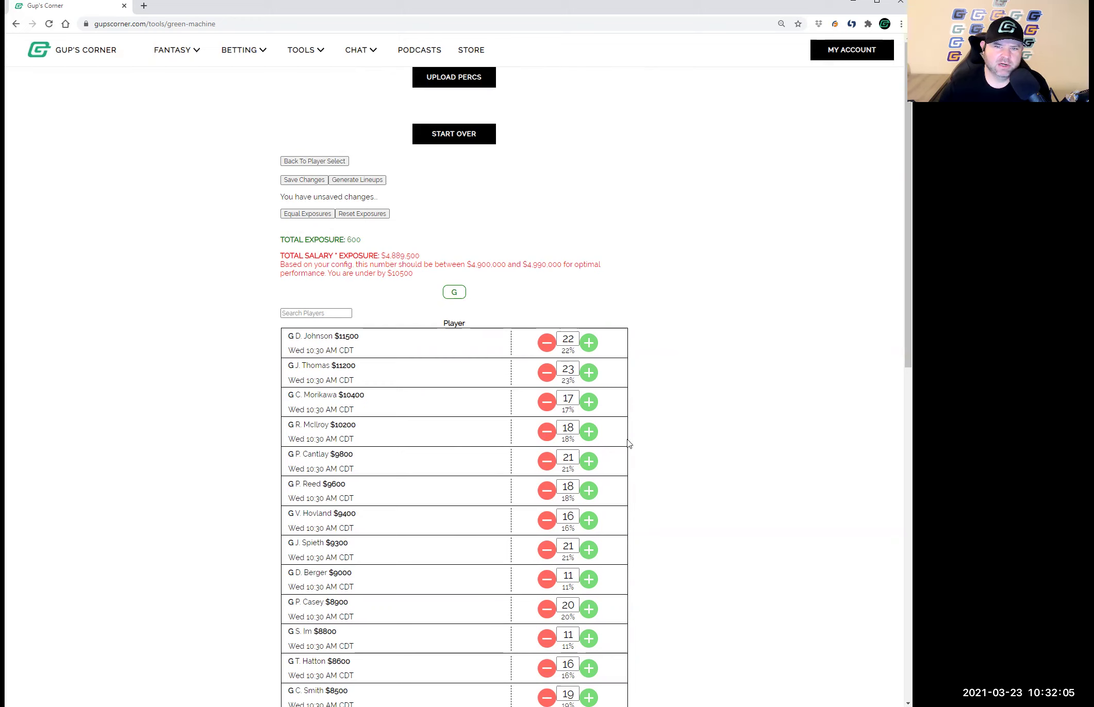
{"action": "left_click", "coordinate": [304, 180]}
{"action": "left_click", "coordinate": [357, 179]}
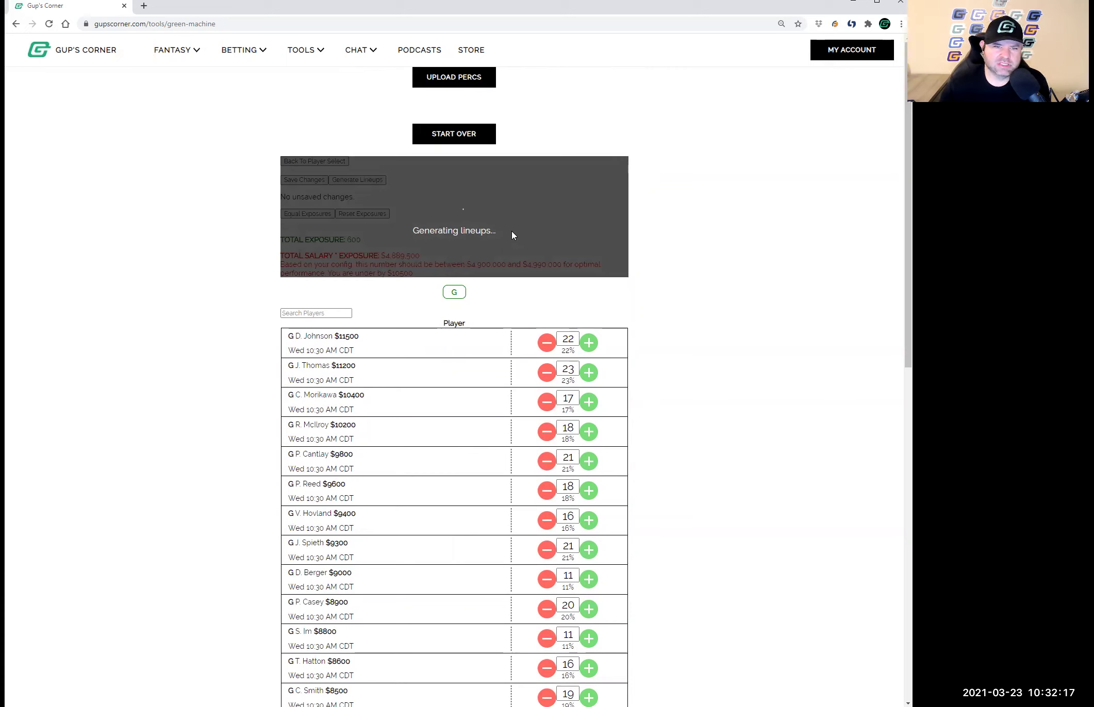
- Switch to the 2021 Match Play Book workbook in Excel, examine its Bracket sheet, and return to the Green Machine in the browser
{"action": "key", "text": "alt+Tab"}
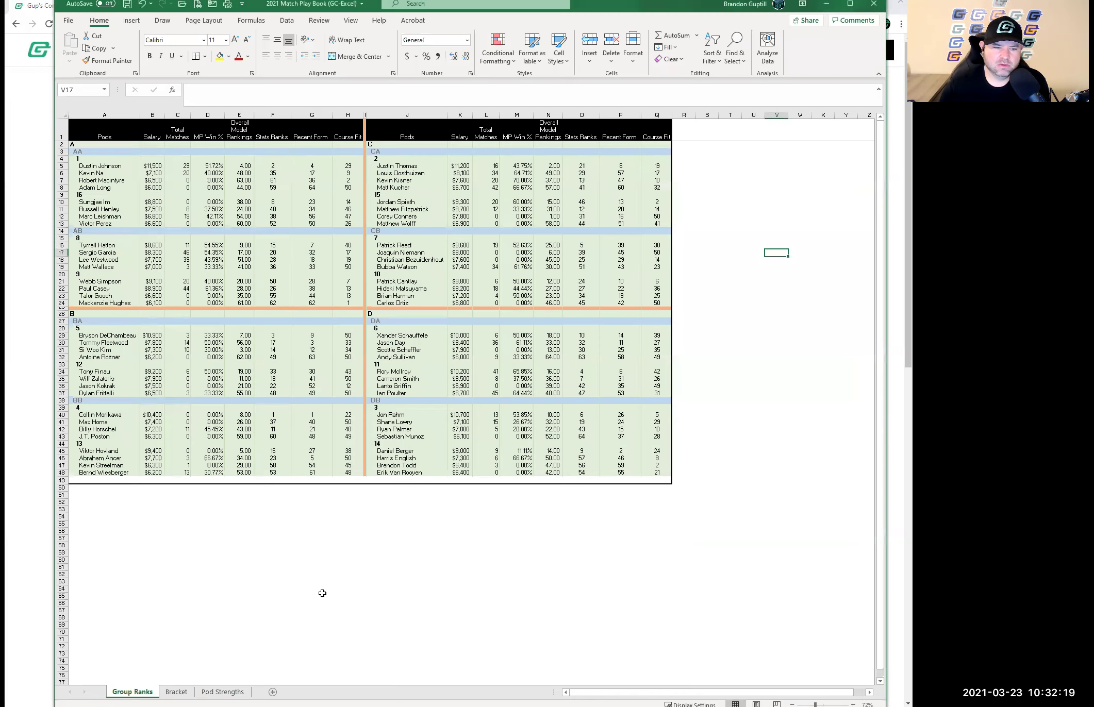
{"action": "left_click", "coordinate": [176, 692]}
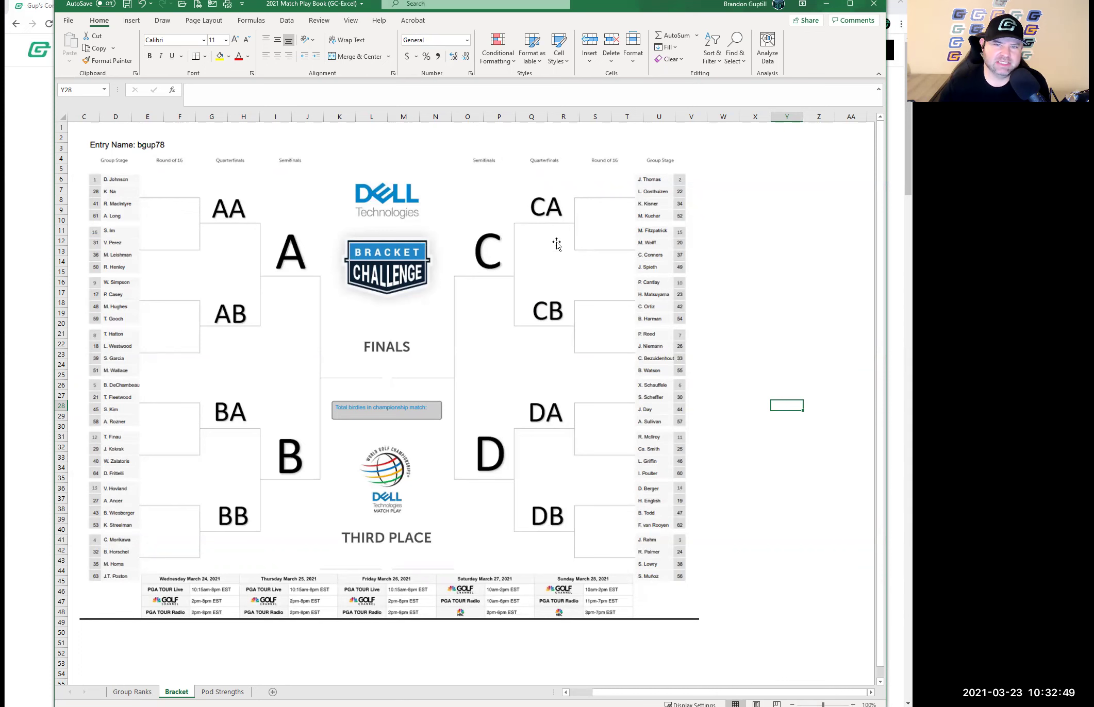
{"action": "key", "text": "alt+Tab"}
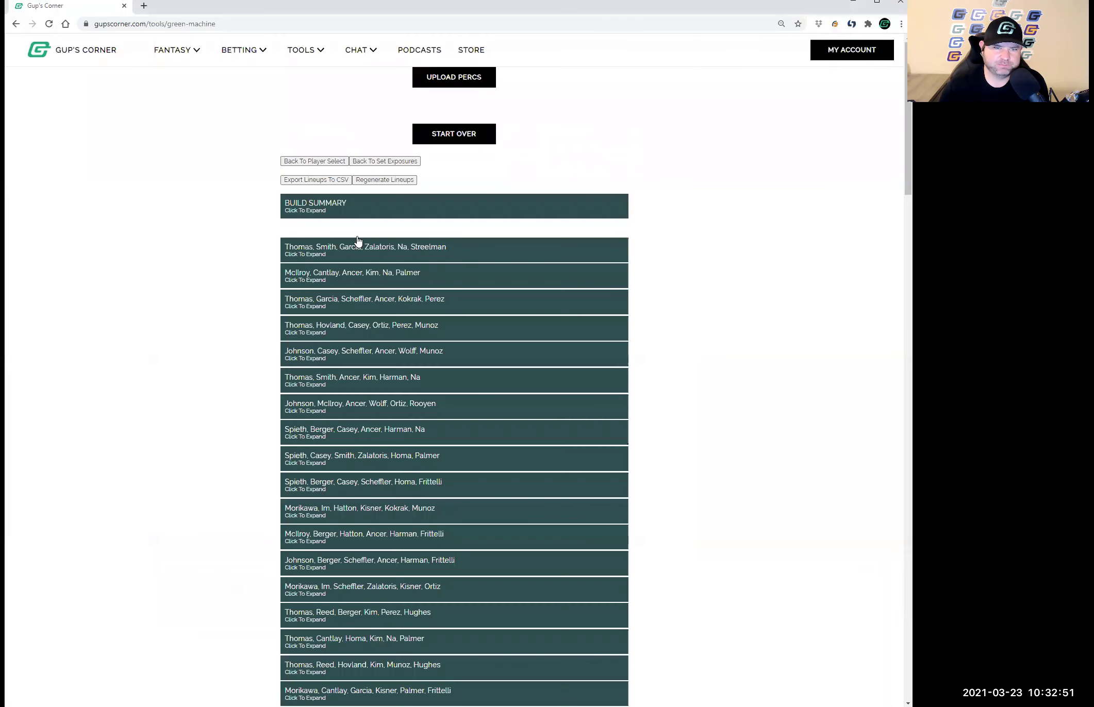
- Expand the build summary and compare each player's target exposure with the actual exposure
{"action": "left_click", "coordinate": [314, 212]}
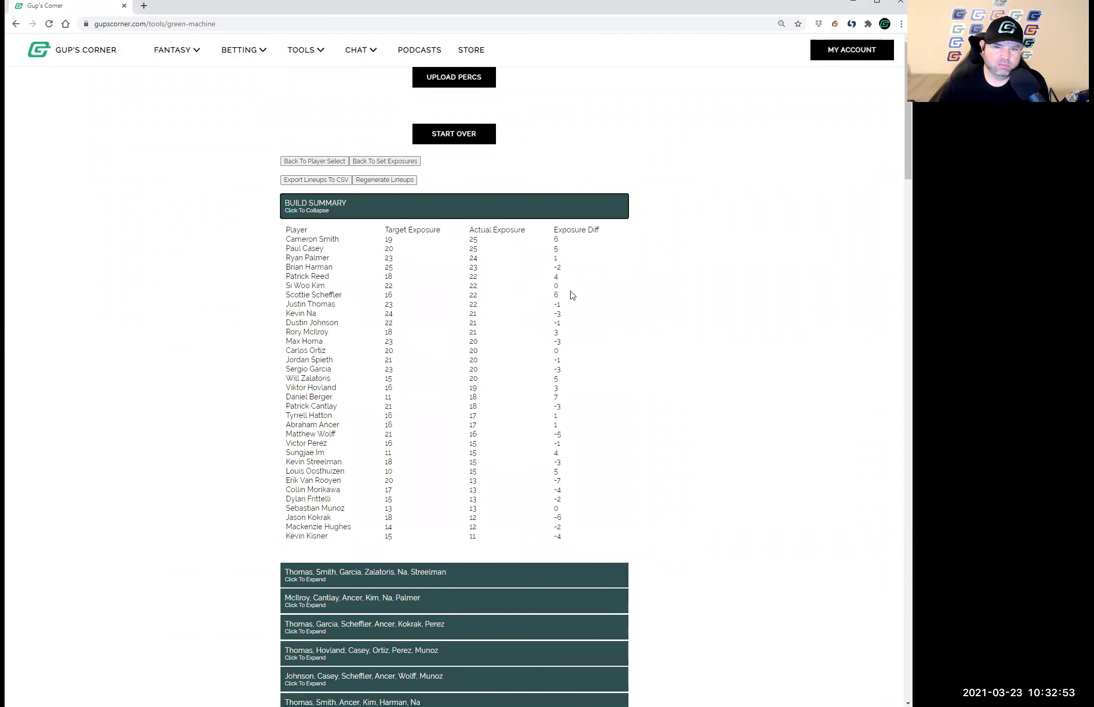
{"action": "scroll", "coordinate": [570, 295], "scroll_direction": "down", "scroll_amount": 2}
{"action": "scroll", "coordinate": [570, 207], "scroll_direction": "up", "scroll_amount": 1}
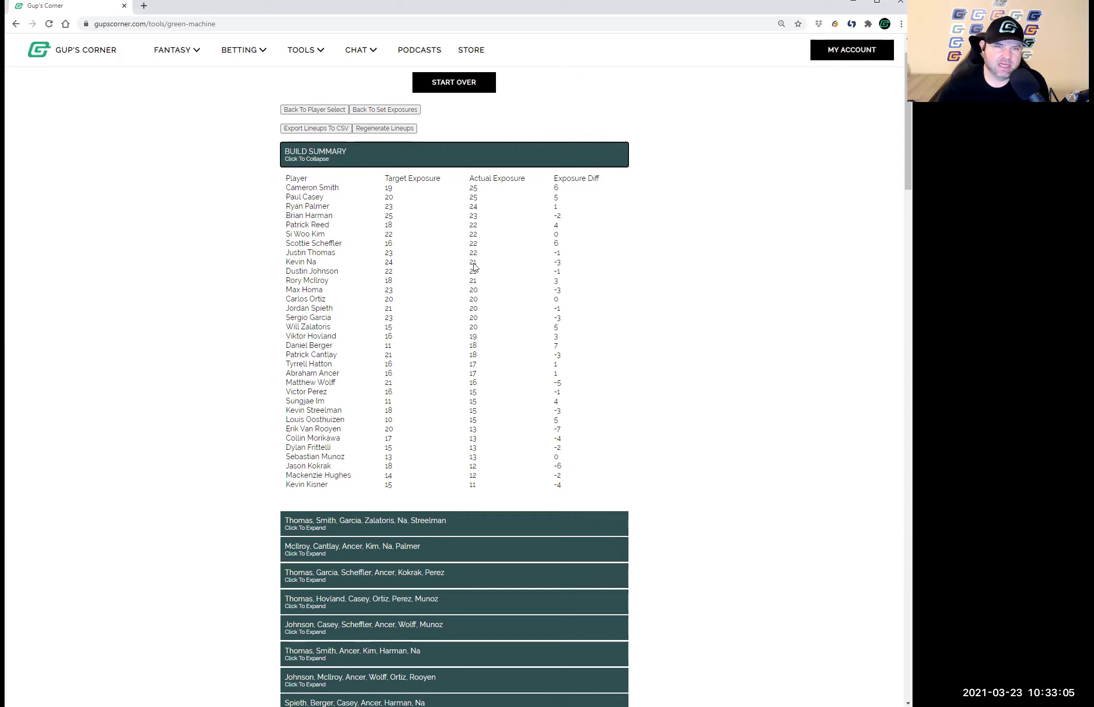
{"action": "scroll", "coordinate": [443, 370], "scroll_direction": "down", "scroll_amount": 1}
{"action": "scroll", "coordinate": [448, 375], "scroll_direction": "up", "scroll_amount": 1}
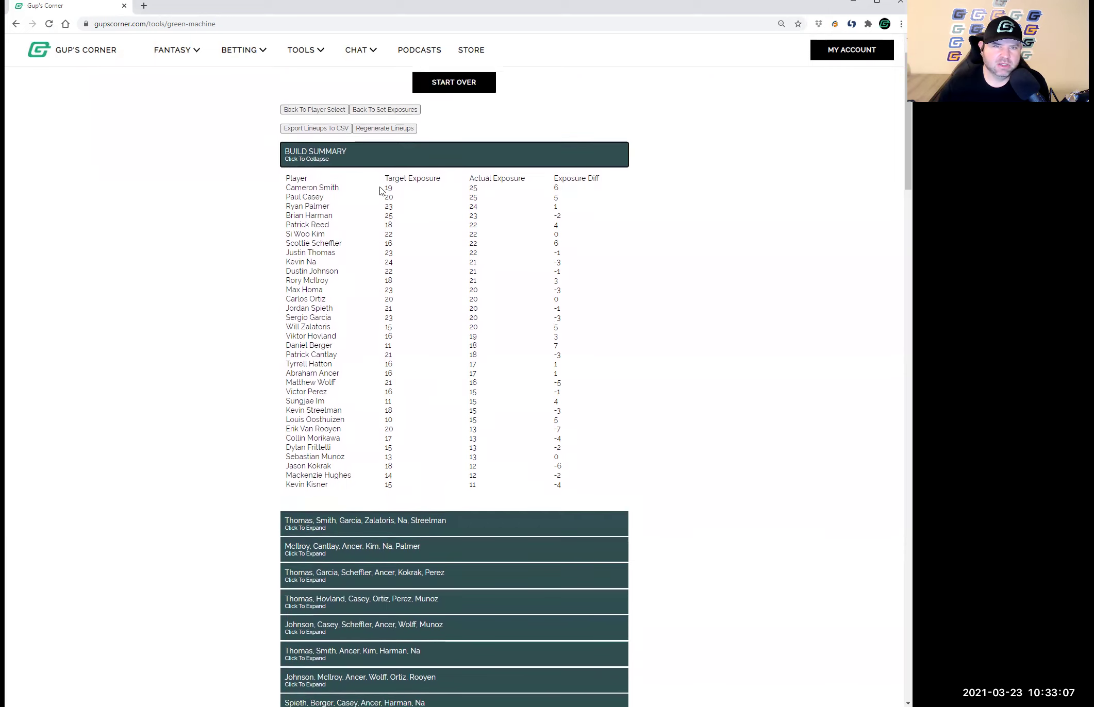
{"action": "left_click", "coordinate": [385, 110]}
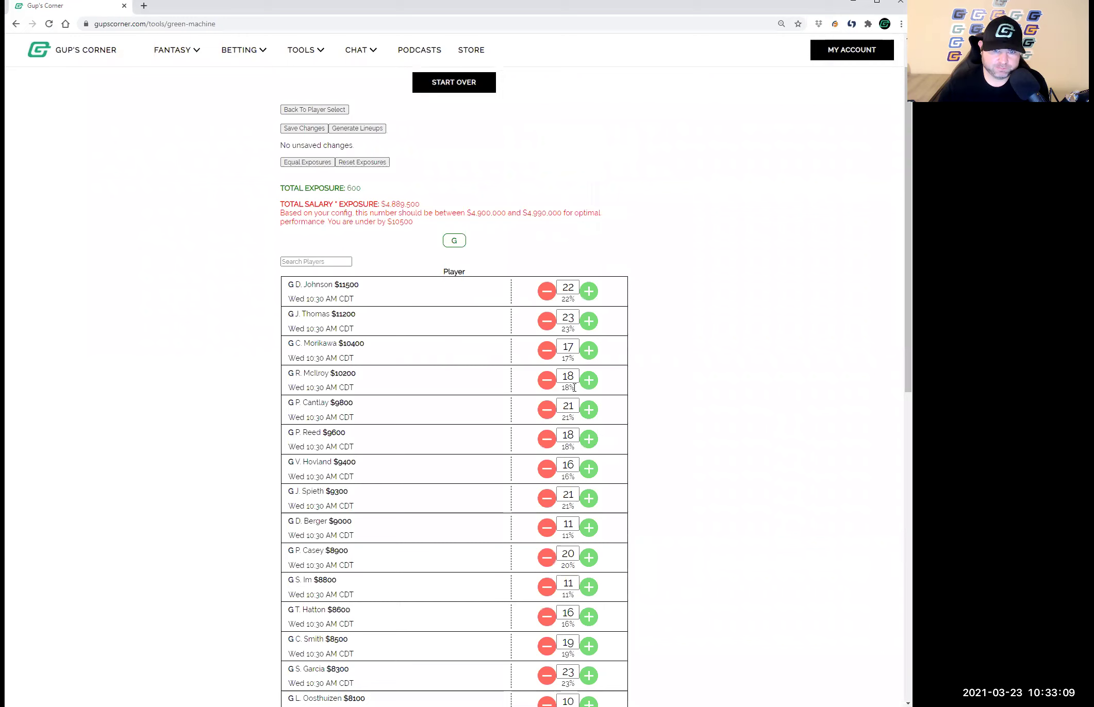
{"action": "double_click", "coordinate": [588, 292]}
{"action": "left_click", "coordinate": [543, 320]}
{"action": "scroll", "coordinate": [545, 386], "scroll_direction": "down", "scroll_amount": 10}
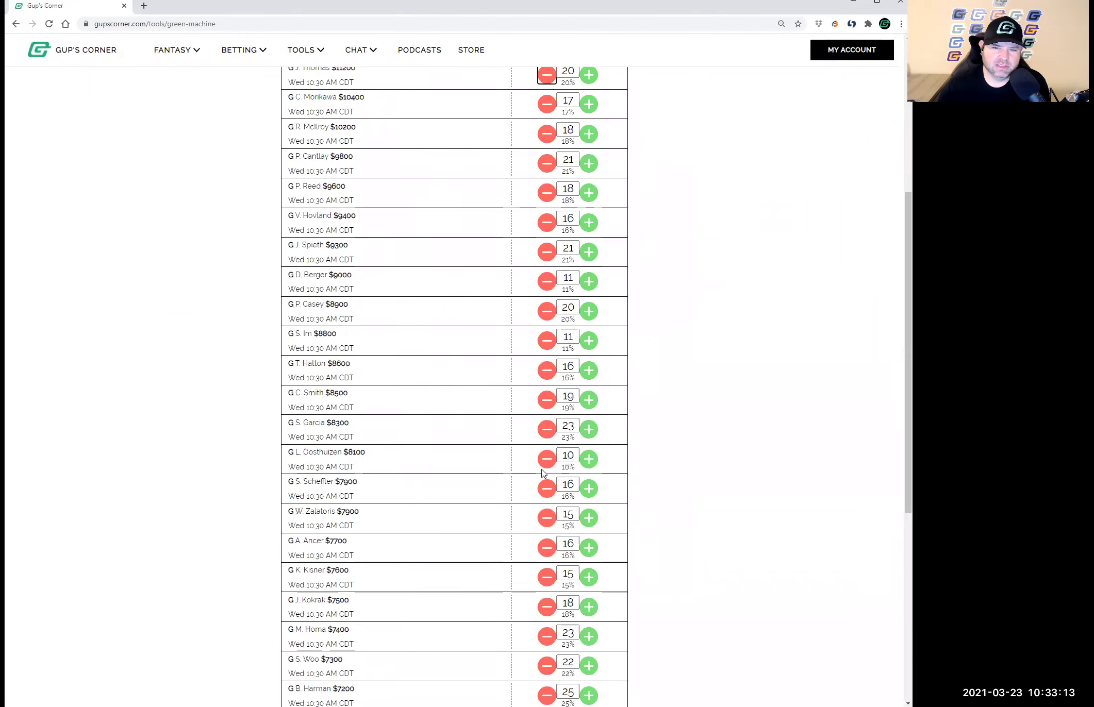
- Lower the exposures of V. Perez, E. Van and K. Streelman by 3 each
{"action": "left_click", "coordinate": [546, 453]}
{"action": "triple_click", "coordinate": [545, 453]}
{"action": "triple_click", "coordinate": [546, 512]}
{"action": "triple_click", "coordinate": [546, 541]}
- Raise B. Harman's exposure to 27, K. Na's to 27 and M. Homa's to 26
{"action": "double_click", "coordinate": [588, 305]}
{"action": "triple_click", "coordinate": [588, 334]}
{"action": "left_click", "coordinate": [590, 246]}
{"action": "scroll", "coordinate": [586, 423], "scroll_direction": "up", "scroll_amount": 15}
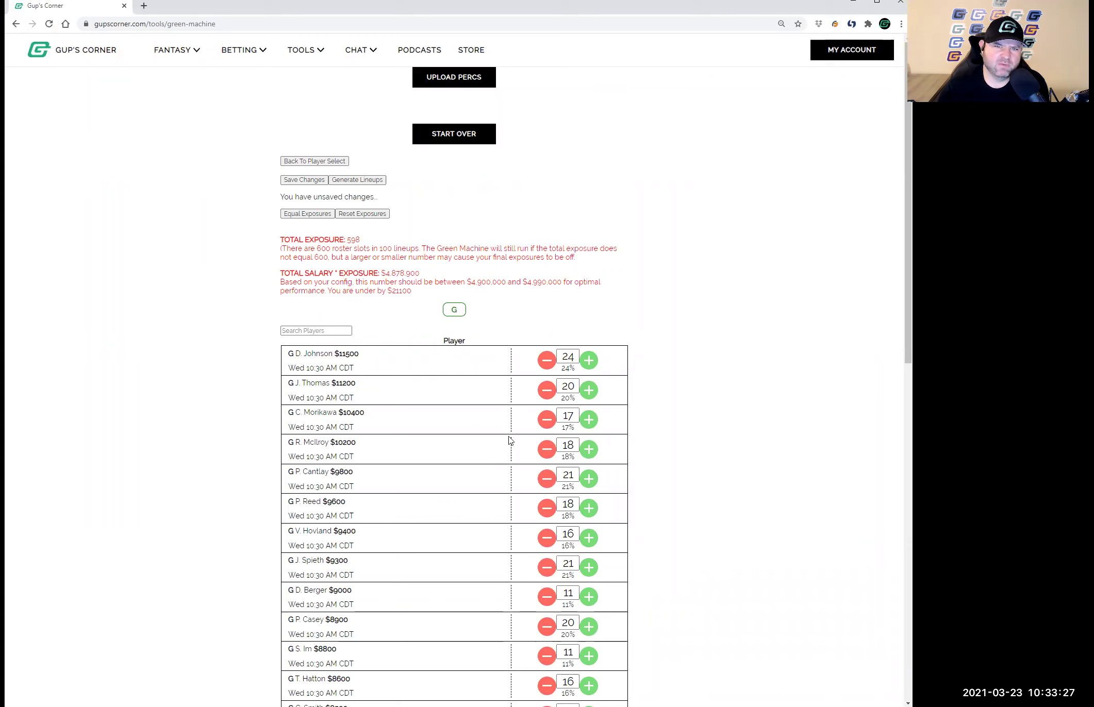
- Set D. Johnson's exposure to 23, R. McIlroy's to 17 and P. Cantlay's to 20
{"action": "left_click", "coordinate": [545, 361]}
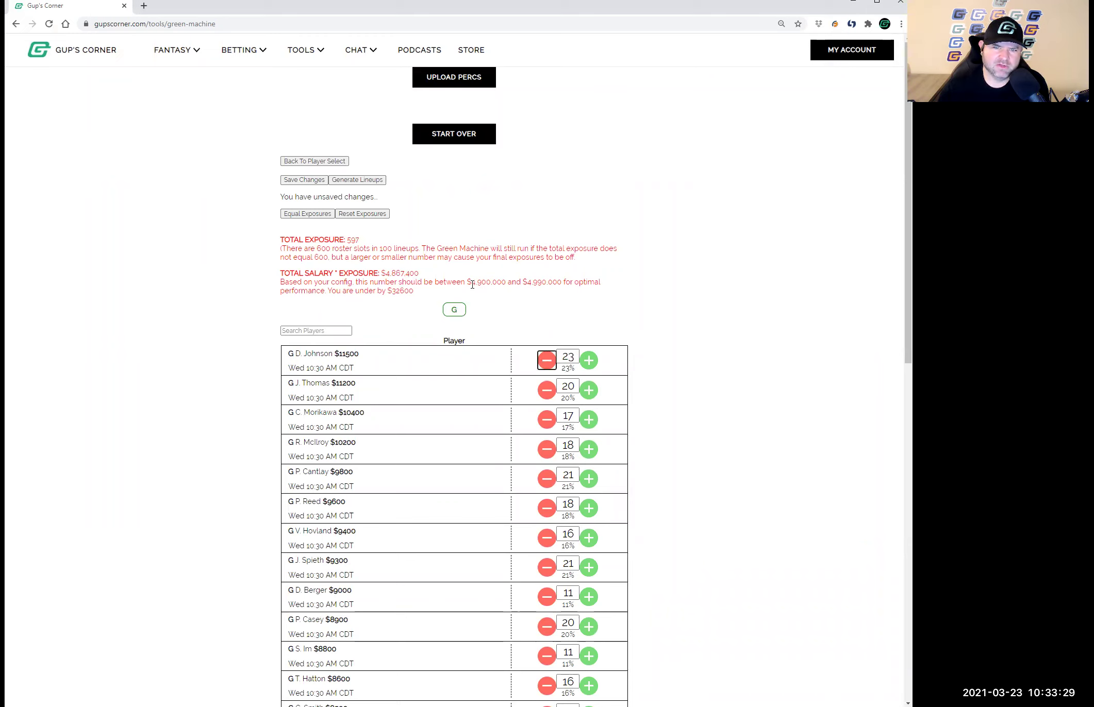
{"action": "left_click", "coordinate": [546, 449]}
{"action": "left_click", "coordinate": [546, 478]}
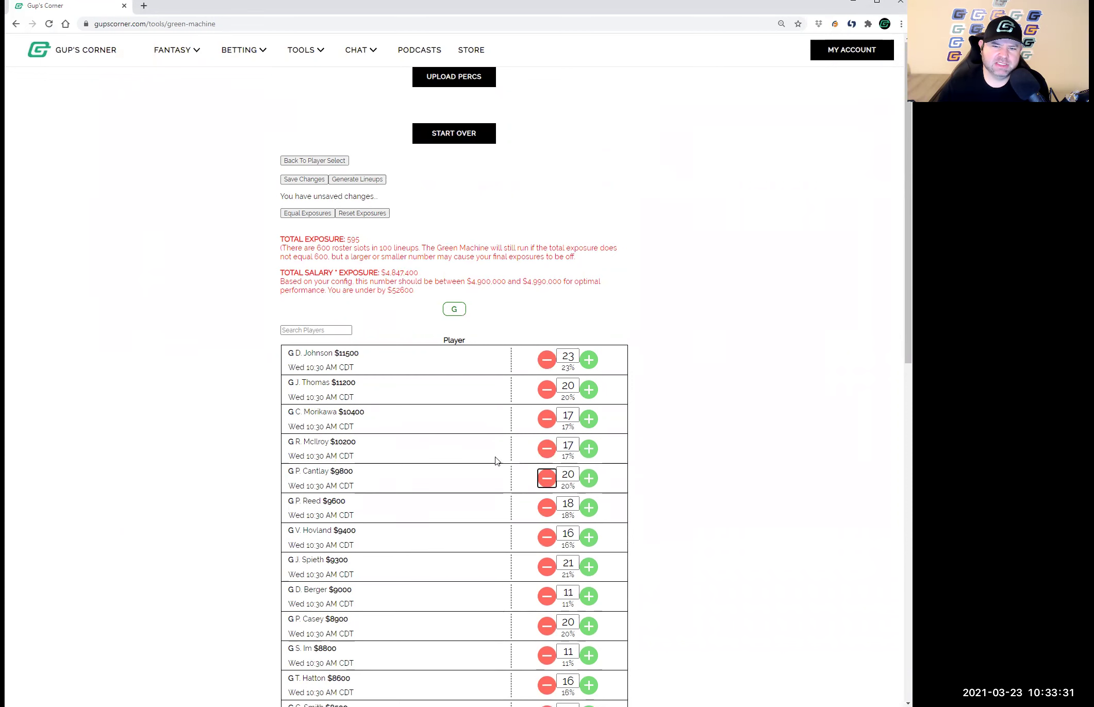
- Raise W. Zalatoris's exposure to 16, K. Kisner's to 16 and M. Wolff's to 23
{"action": "scroll", "coordinate": [524, 445], "scroll_direction": "down", "scroll_amount": 7}
{"action": "left_click", "coordinate": [589, 472]}
{"action": "scroll", "coordinate": [589, 472], "scroll_direction": "down", "scroll_amount": 2}
{"action": "left_click", "coordinate": [589, 428]}
{"action": "left_click", "coordinate": [588, 635]}
{"action": "left_click", "coordinate": [590, 636]}
- Raise V. Perez's exposure to 14, D. Frittelli's to 16, S. Munoz's to 14 and M. Hughes's to 15
{"action": "scroll", "coordinate": [588, 637], "scroll_direction": "down", "scroll_amount": 2}
{"action": "left_click", "coordinate": [588, 590]}
{"action": "left_click", "coordinate": [588, 618]}
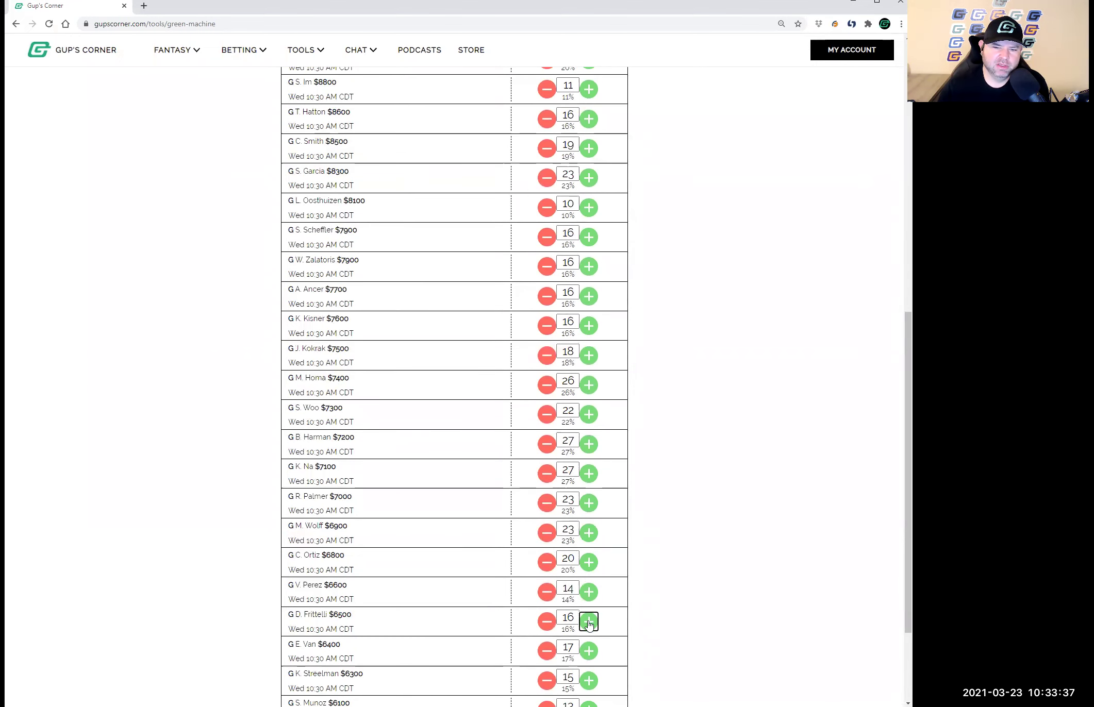
{"action": "scroll", "coordinate": [589, 624], "scroll_direction": "down", "scroll_amount": 2}
{"action": "left_click", "coordinate": [589, 612]}
{"action": "left_click", "coordinate": [589, 639]}
{"action": "scroll", "coordinate": [587, 633], "scroll_direction": "up", "scroll_amount": 12}
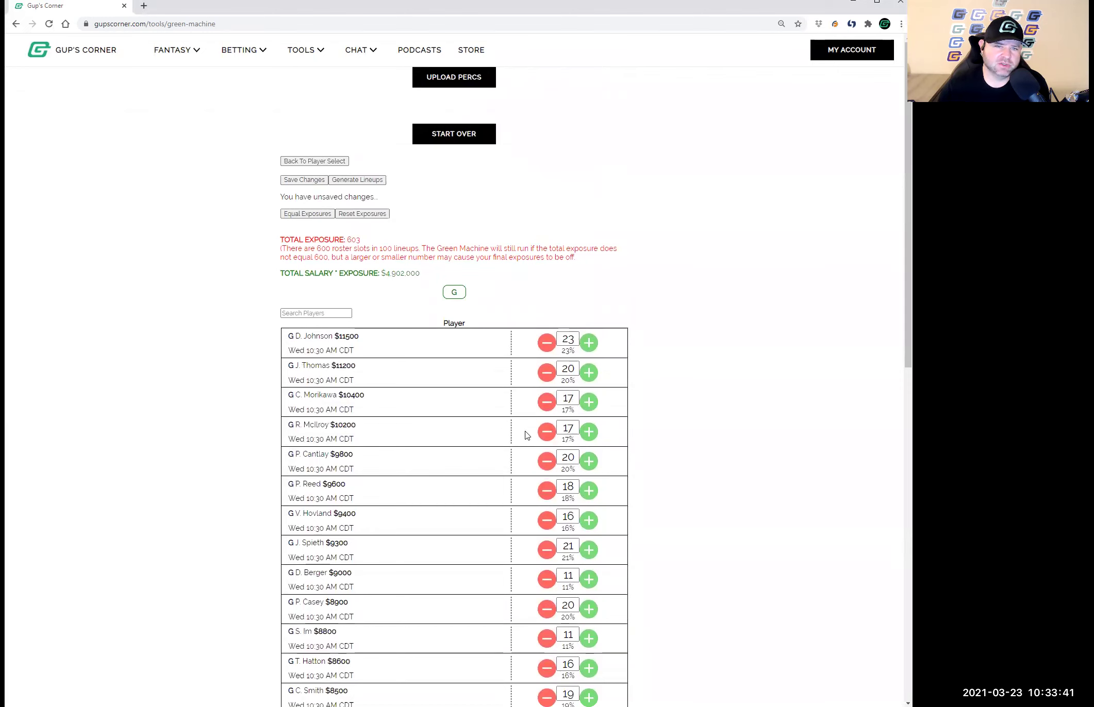
- Lower P. Cantlay's exposure to 19, V. Hovland's to 15 and J. Spieth's to 20
{"action": "left_click", "coordinate": [548, 465]}
{"action": "left_click", "coordinate": [547, 538]}
{"action": "left_click", "coordinate": [547, 567]}
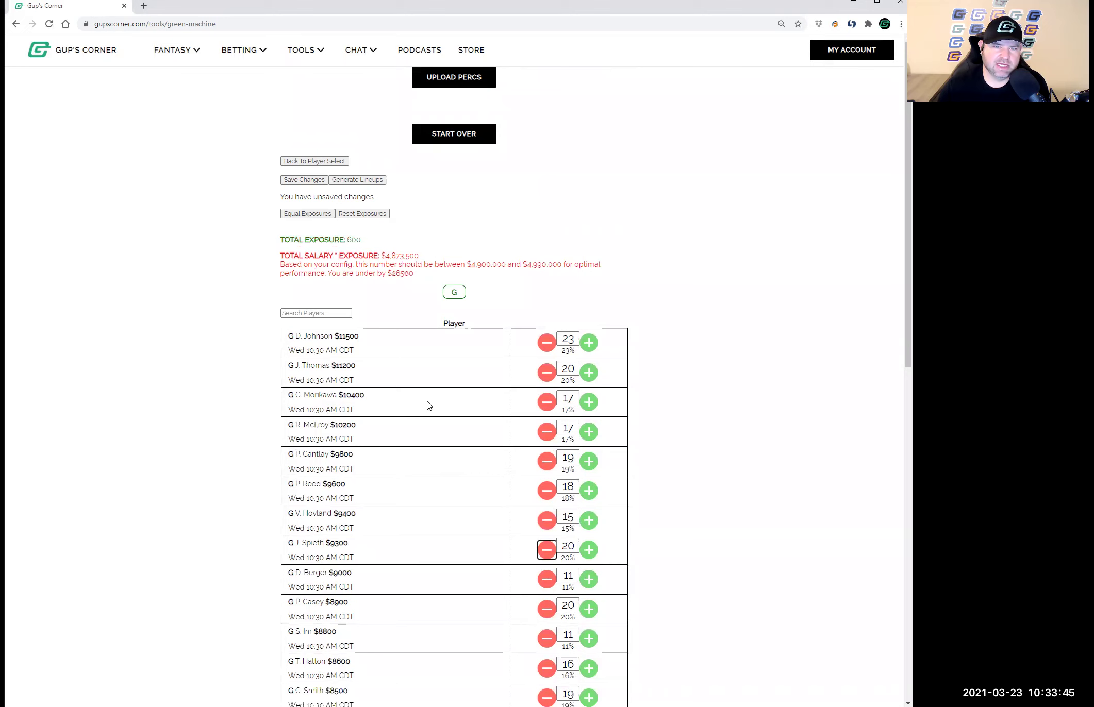
- Save the revised exposures and generate a new set of lineups
{"action": "left_click", "coordinate": [309, 191]}
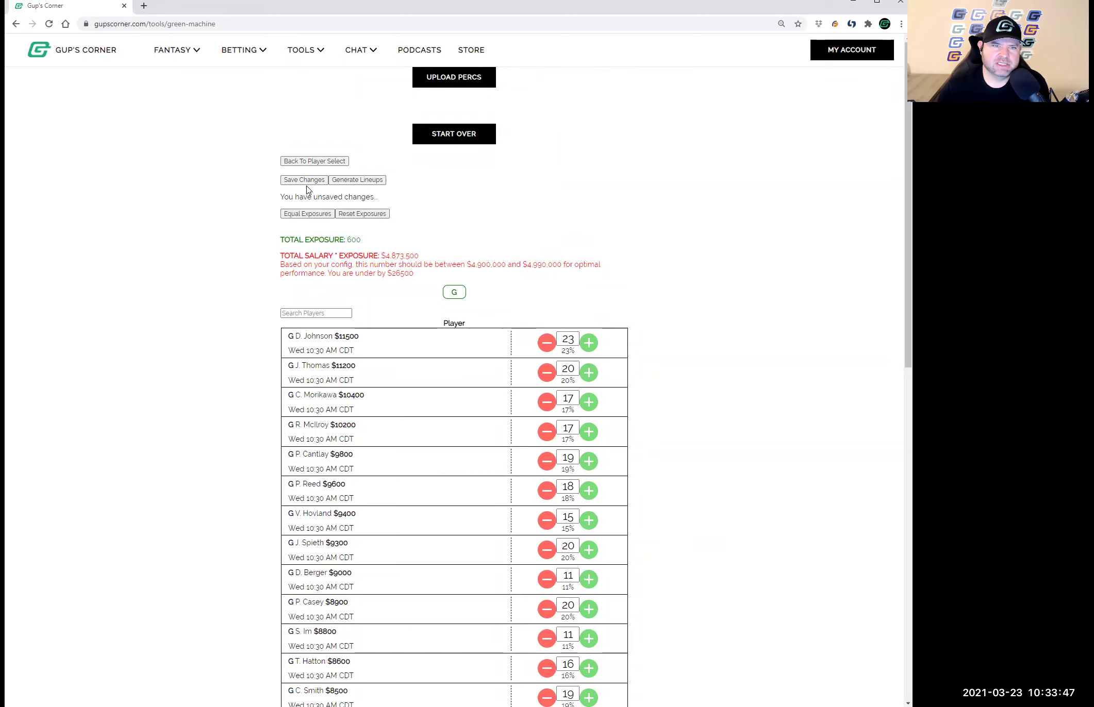
{"action": "left_click", "coordinate": [356, 180]}
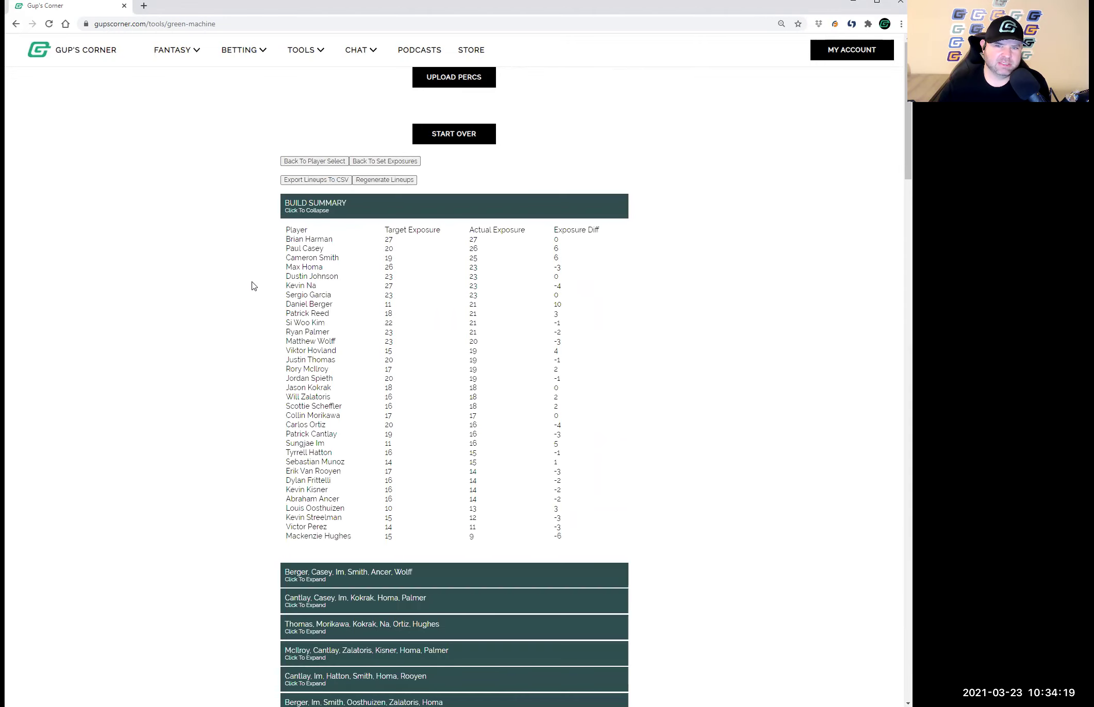
- Expand several generated lineups to inspect their golfers and total salaries, and check them against the Bracket sheet in the Excel workbook
{"action": "scroll", "coordinate": [504, 368], "scroll_direction": "down", "scroll_amount": 7}
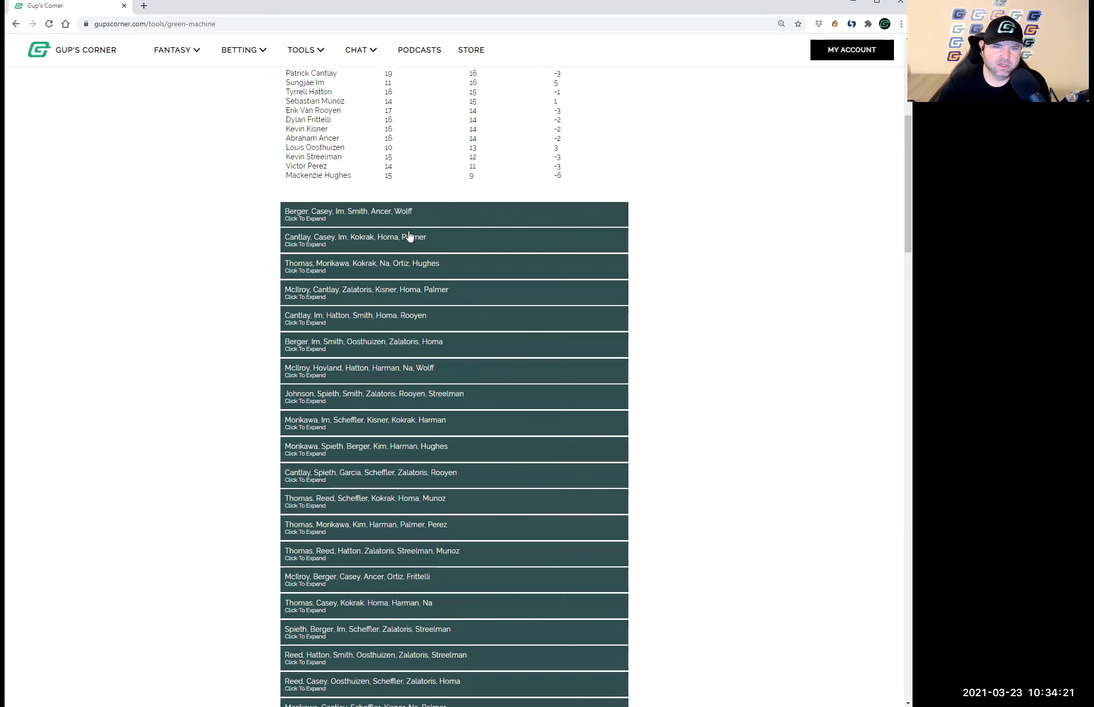
{"action": "left_click", "coordinate": [415, 219]}
{"action": "scroll", "coordinate": [439, 371], "scroll_direction": "down", "scroll_amount": 3}
{"action": "left_click", "coordinate": [377, 236]}
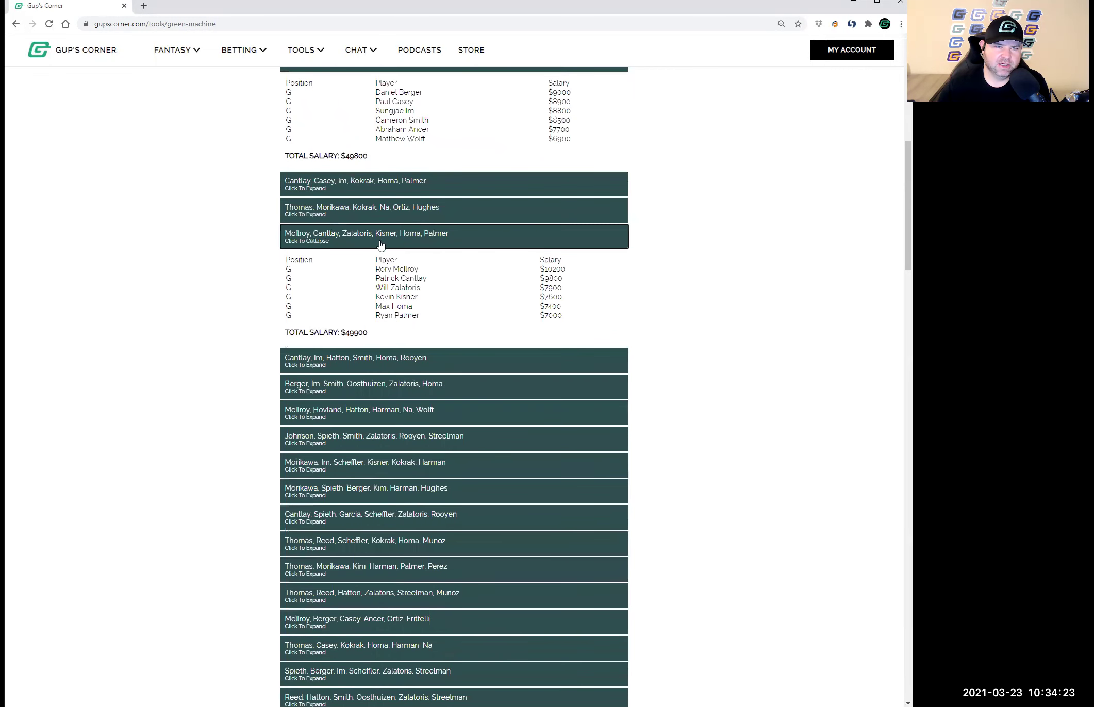
{"action": "left_click", "coordinate": [395, 423]}
{"action": "scroll", "coordinate": [397, 413], "scroll_direction": "down", "scroll_amount": 6}
{"action": "scroll", "coordinate": [397, 402], "scroll_direction": "up", "scroll_amount": 1}
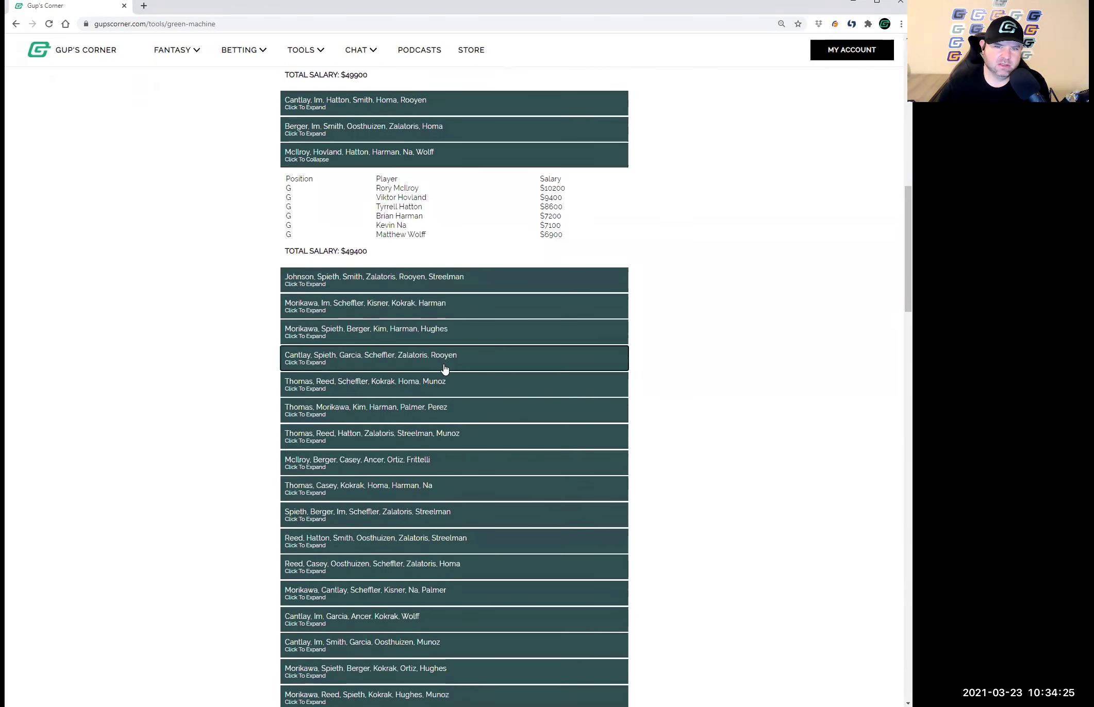
{"action": "left_click", "coordinate": [400, 363]}
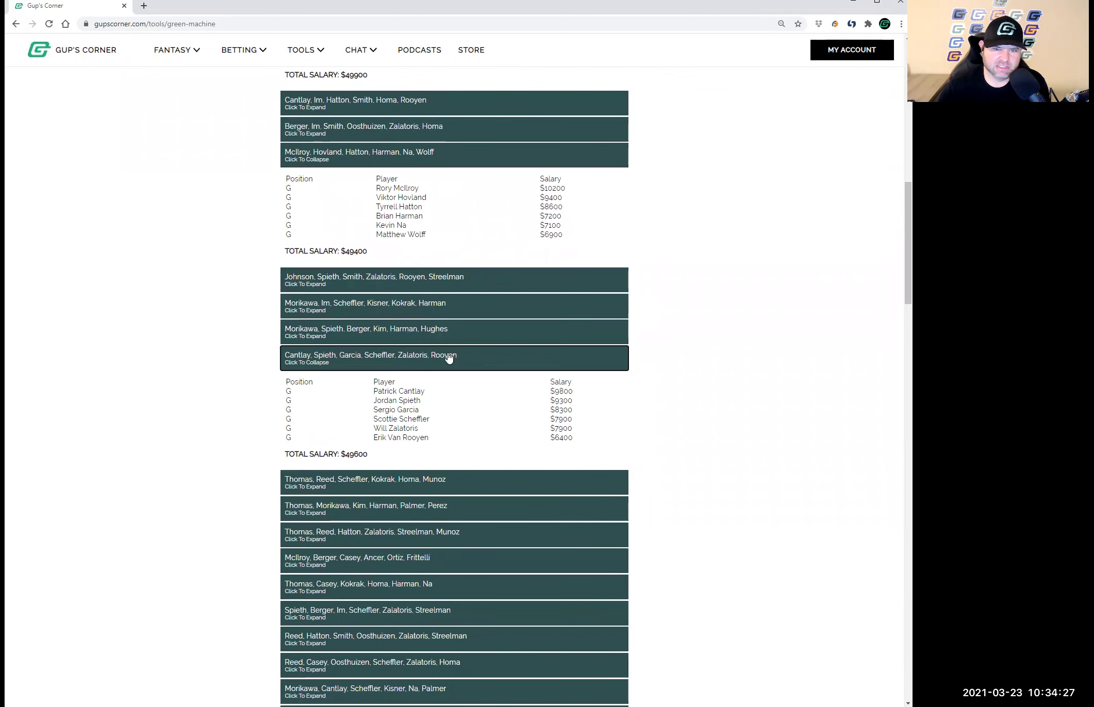
{"action": "key", "text": "alt+Tab"}
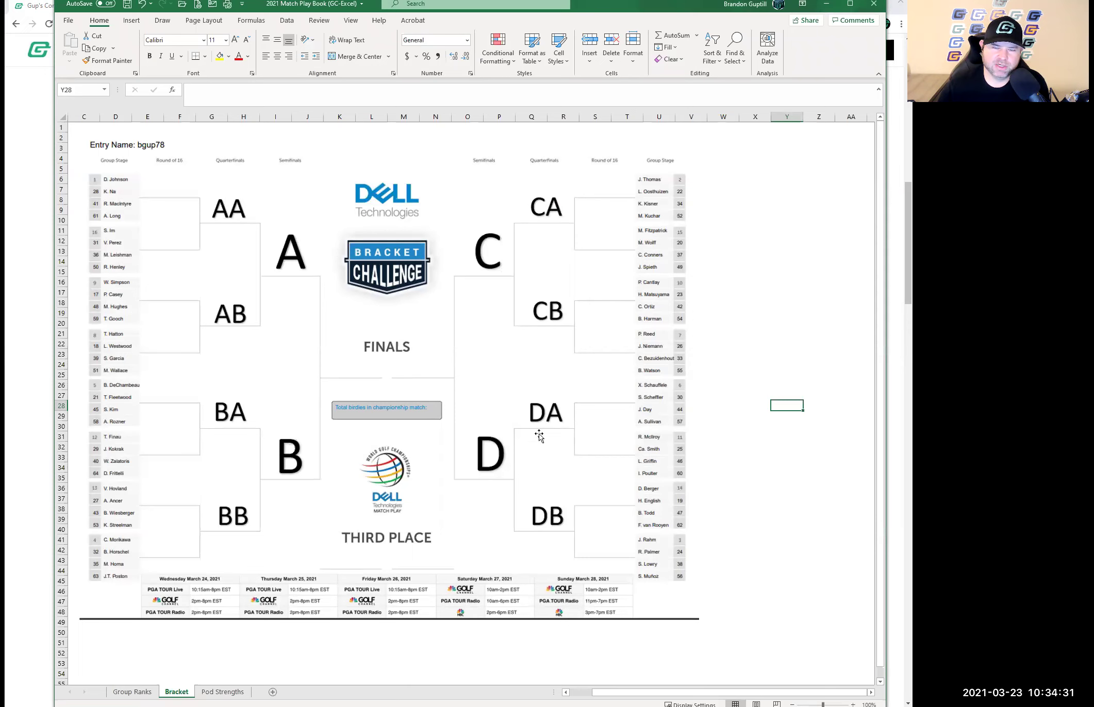
{"action": "key", "text": "alt+Tab"}
- Review the build summary's exposure differences alongside the Excel bracket and look through the remaining generated lineups
{"action": "scroll", "coordinate": [407, 433], "scroll_direction": "up", "scroll_amount": 15}
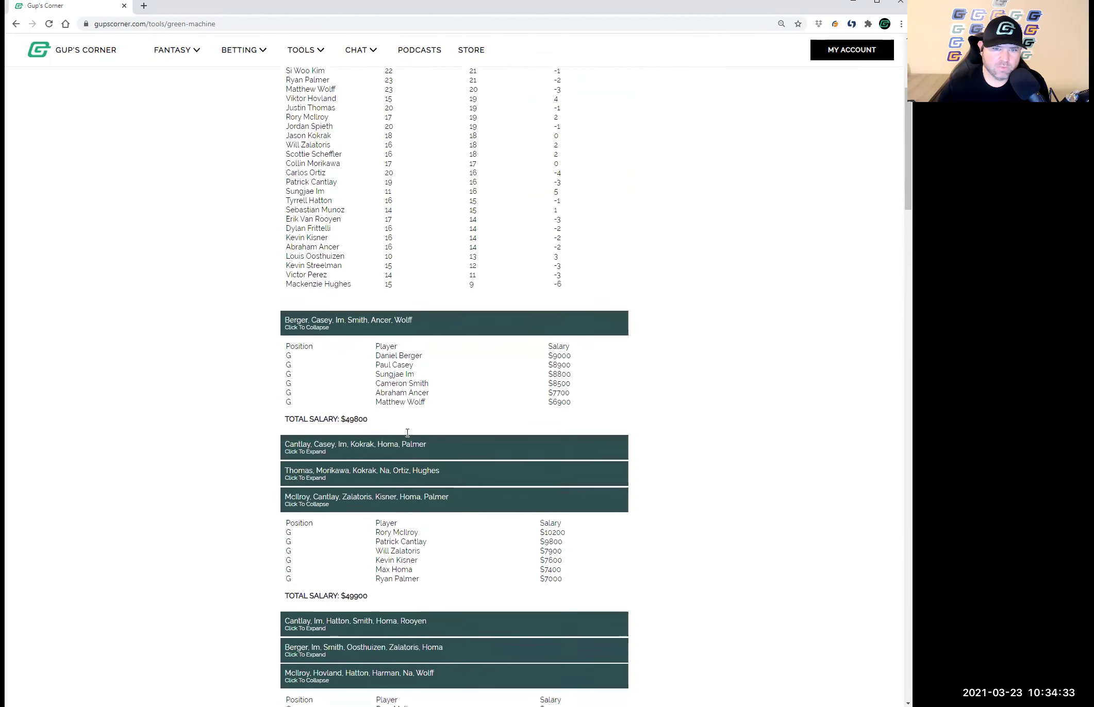
{"action": "scroll", "coordinate": [407, 437], "scroll_direction": "down", "scroll_amount": 3}
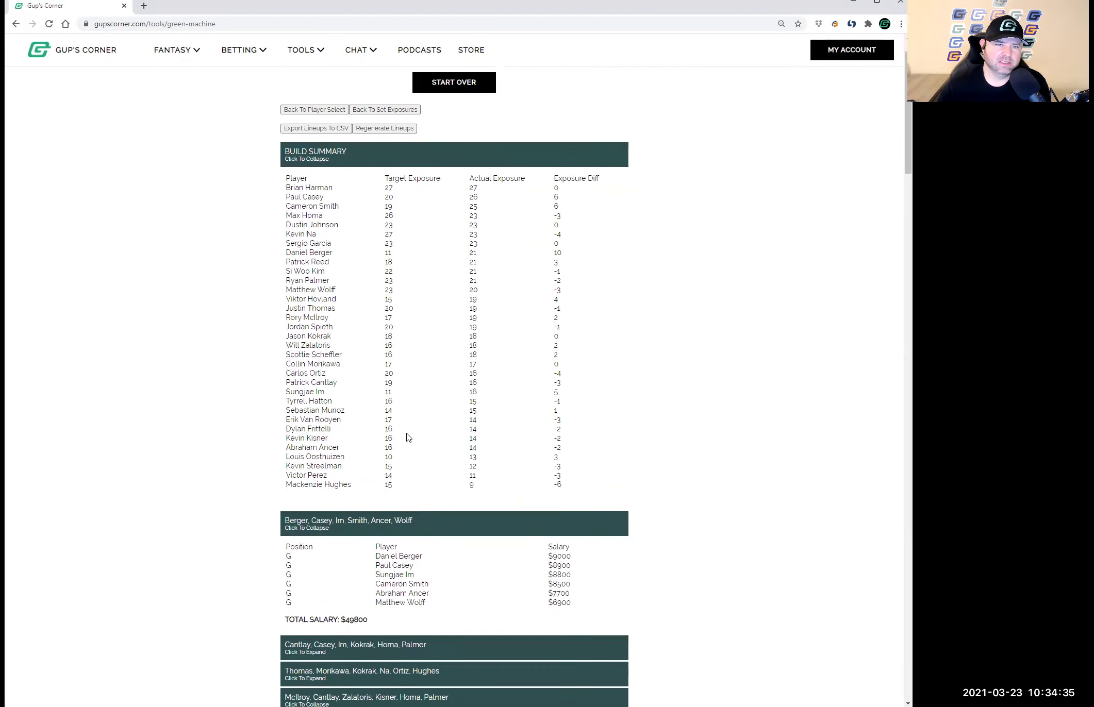
{"action": "key", "text": "alt+Tab"}
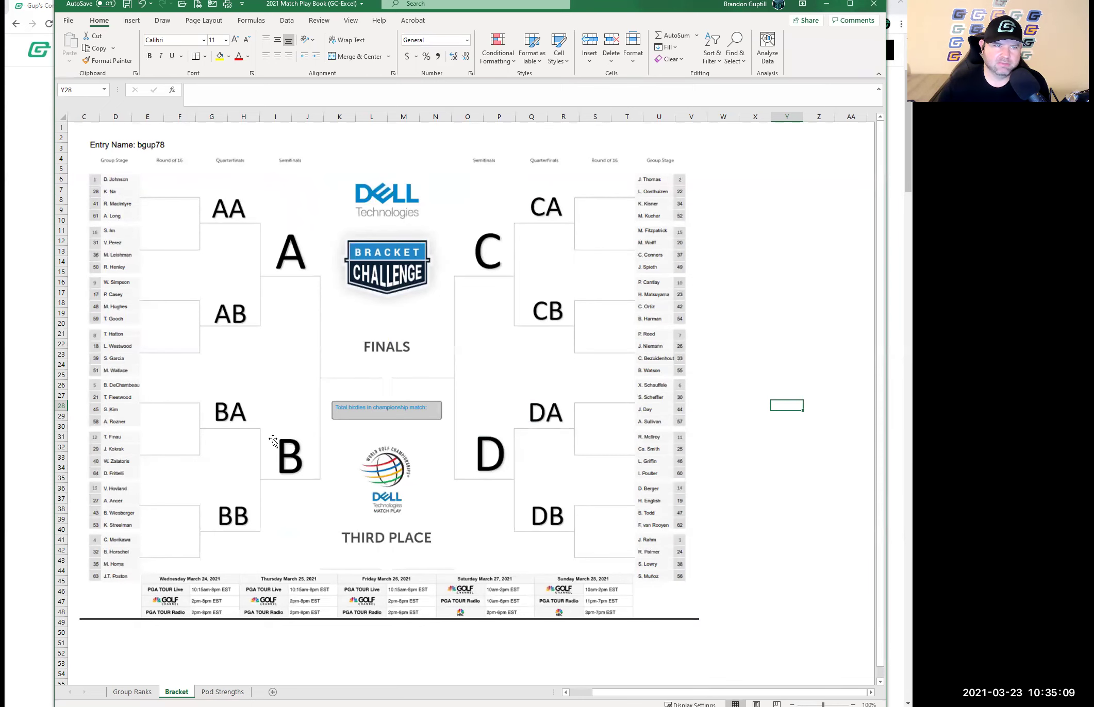
{"action": "key", "text": "alt+Tab"}
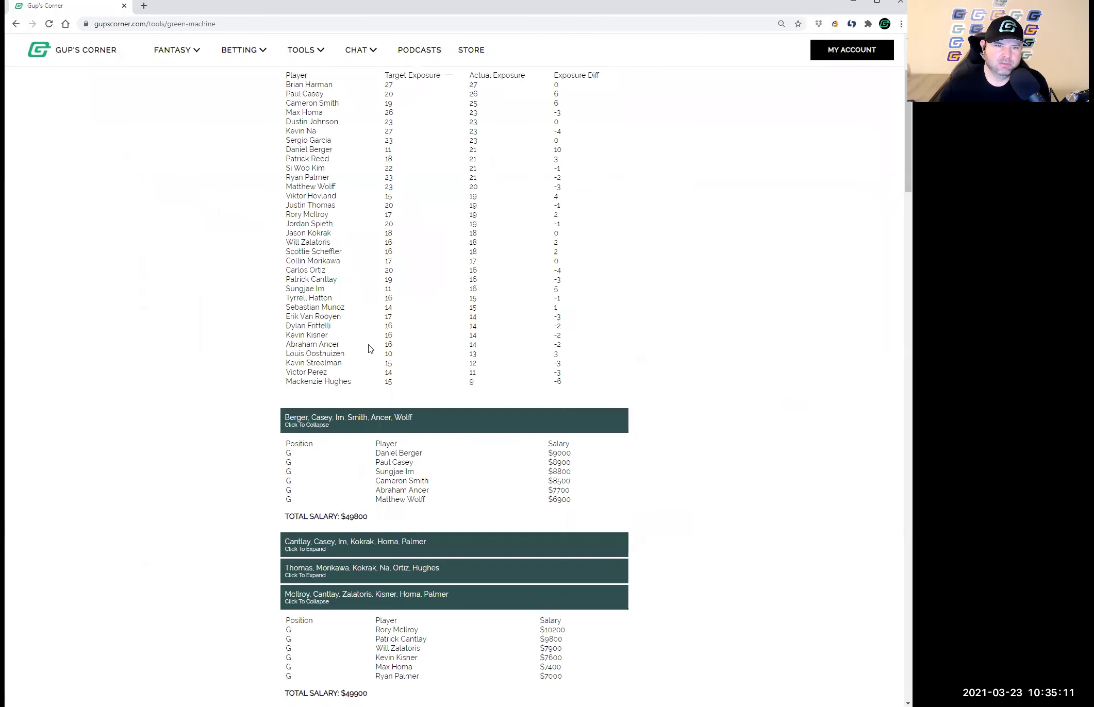
{"action": "scroll", "coordinate": [374, 325], "scroll_direction": "up", "scroll_amount": 2}
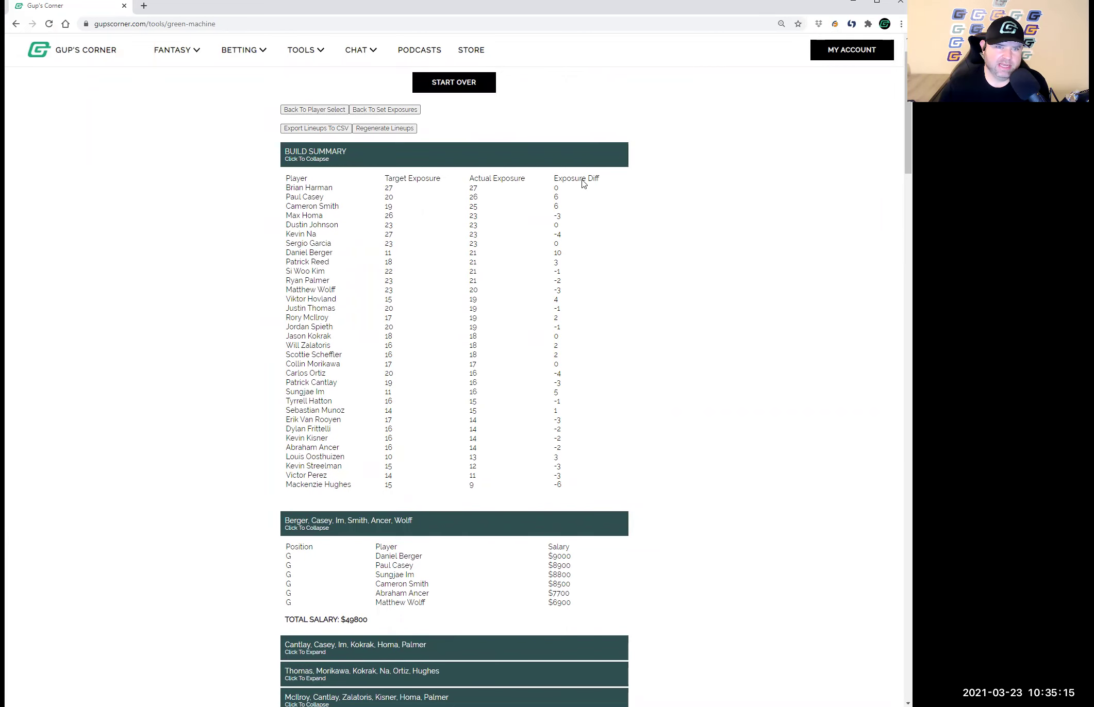
{"action": "scroll", "coordinate": [458, 361], "scroll_direction": "down", "scroll_amount": 20}
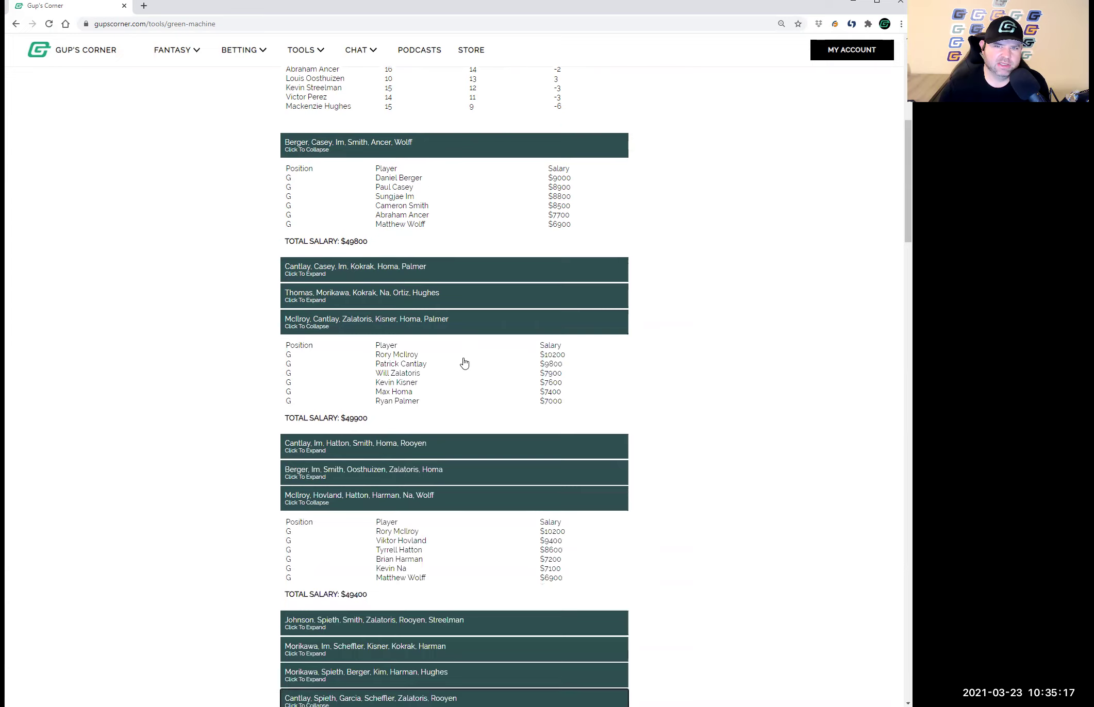
{"action": "scroll", "coordinate": [603, 420], "scroll_direction": "down", "scroll_amount": 5}
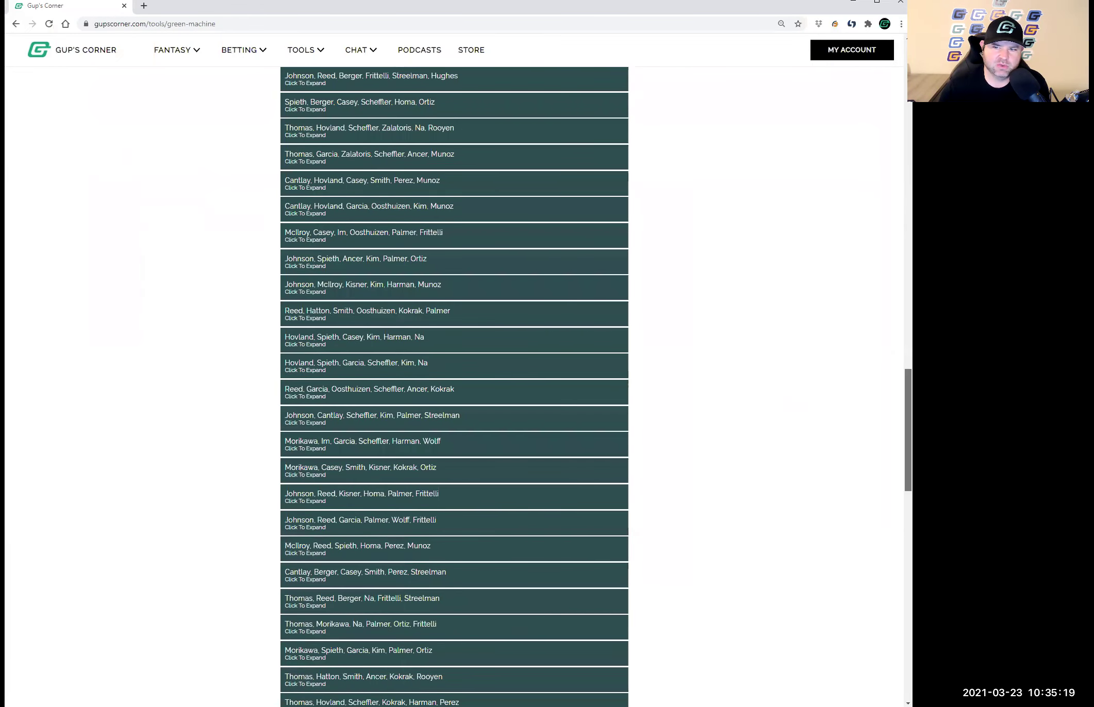
- Export the generated lineups to a CSV file and open the downloaded file in Excel
{"action": "scroll", "coordinate": [603, 420], "scroll_direction": "down", "scroll_amount": 5}
{"action": "scroll", "coordinate": [453, 360], "scroll_direction": "up", "scroll_amount": 20}
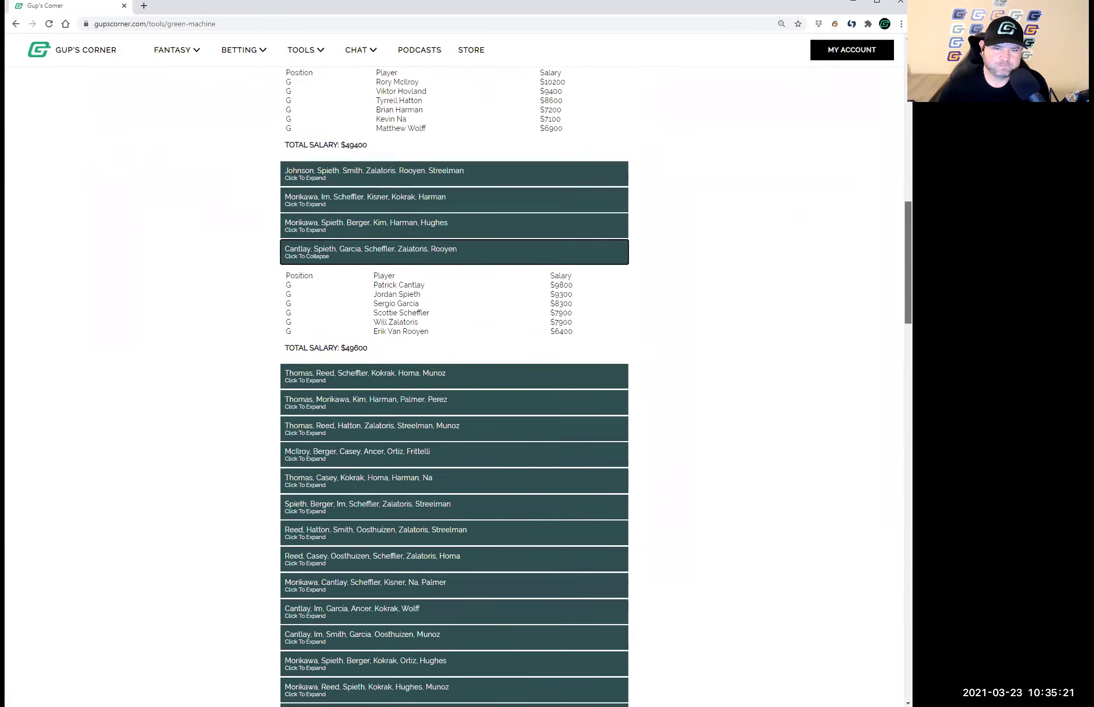
{"action": "left_click", "coordinate": [323, 179]}
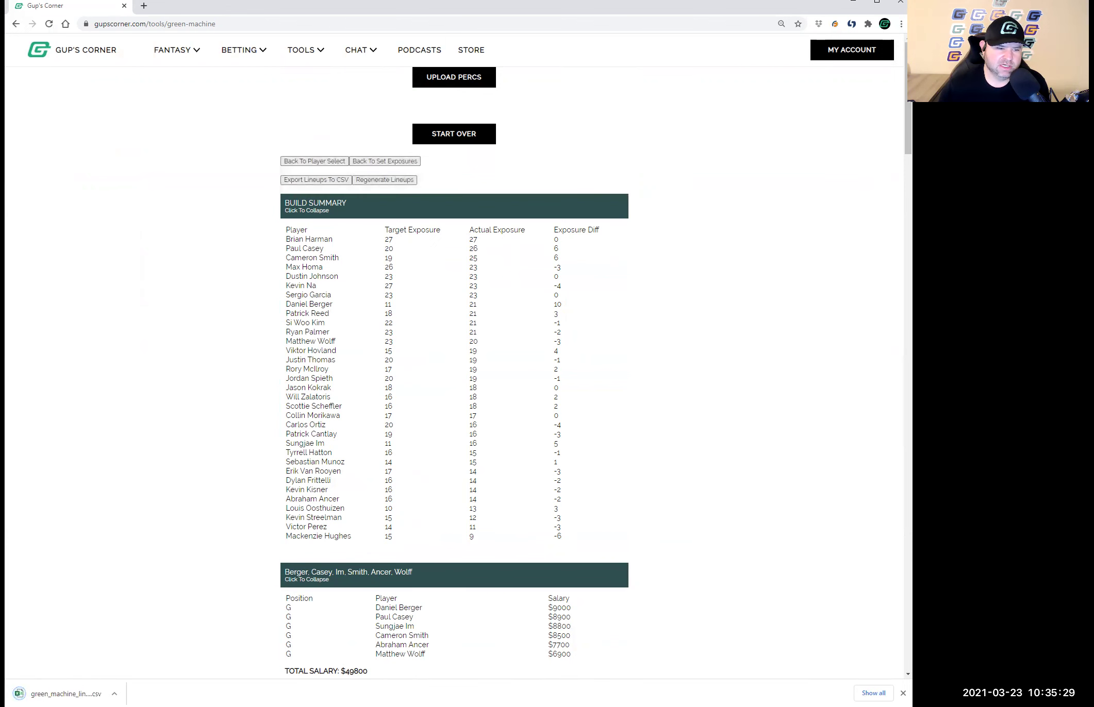
{"action": "left_click", "coordinate": [62, 694]}
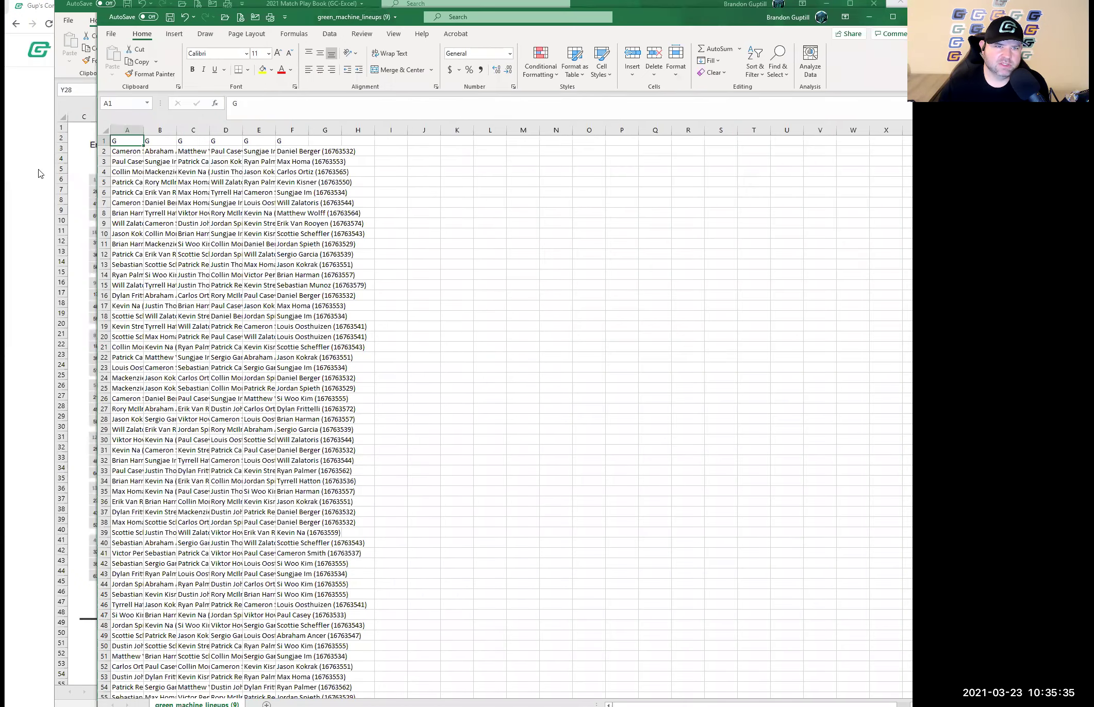
- Fit columns A to F to their contents and look through the exported lineups and player IDs
{"action": "left_click_drag", "start_coordinate": [127, 130], "coordinate": [309, 131]}
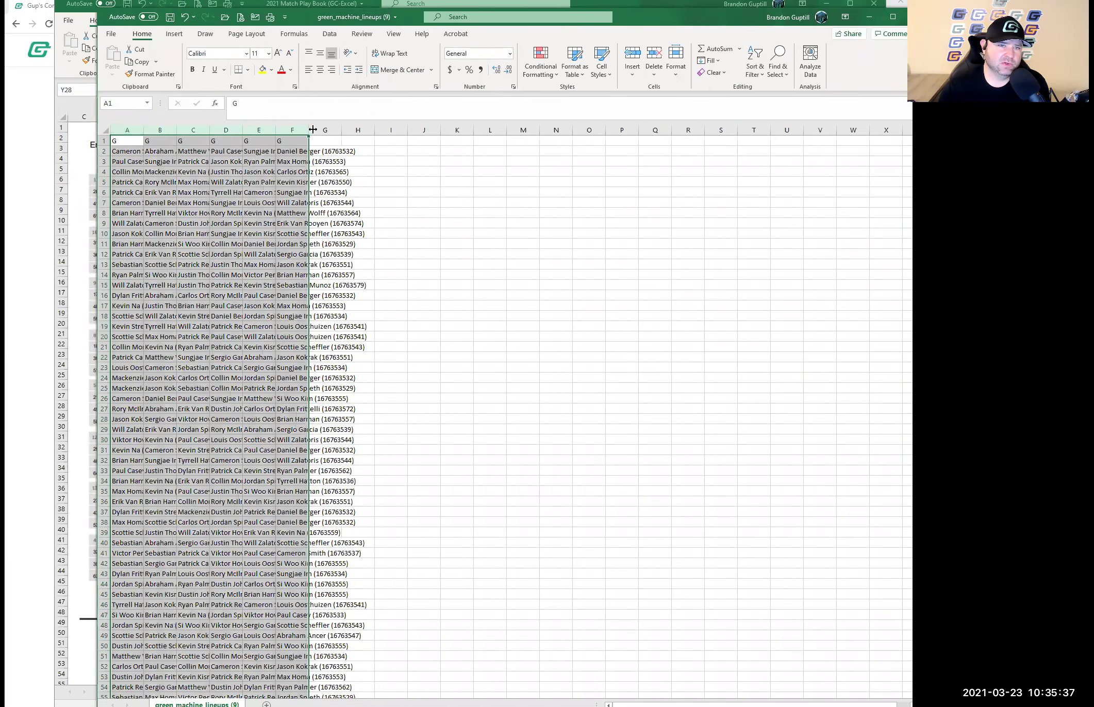
{"action": "double_click", "coordinate": [309, 131]}
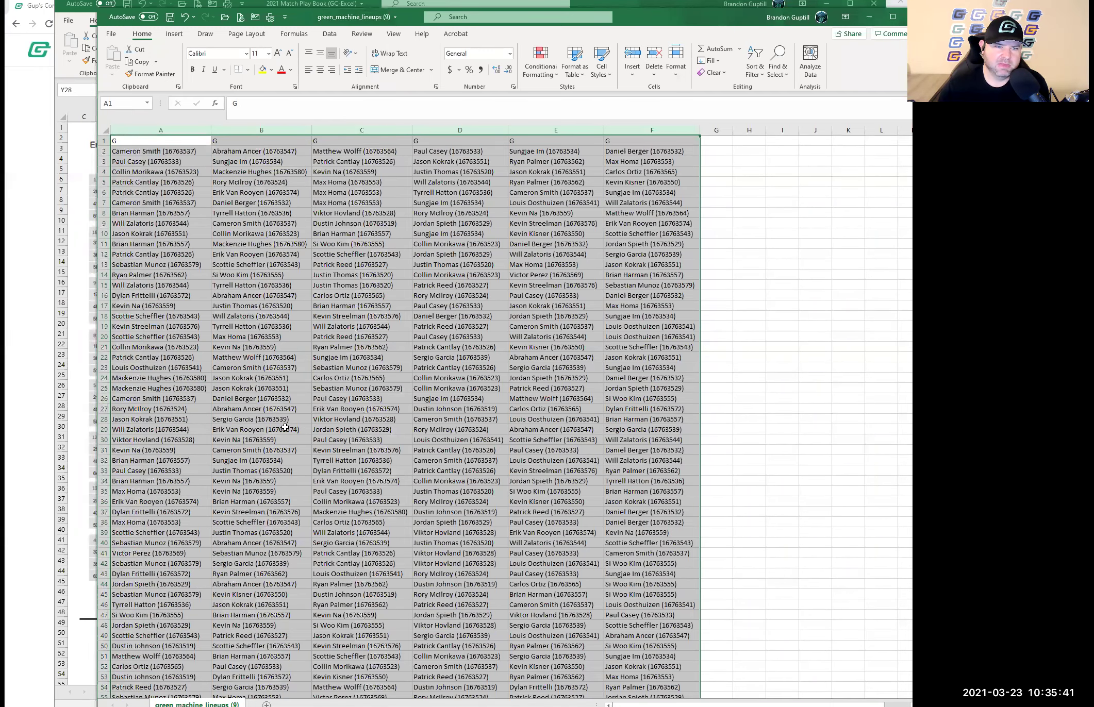
{"action": "scroll", "coordinate": [636, 585], "scroll_direction": "down", "scroll_amount": 14}
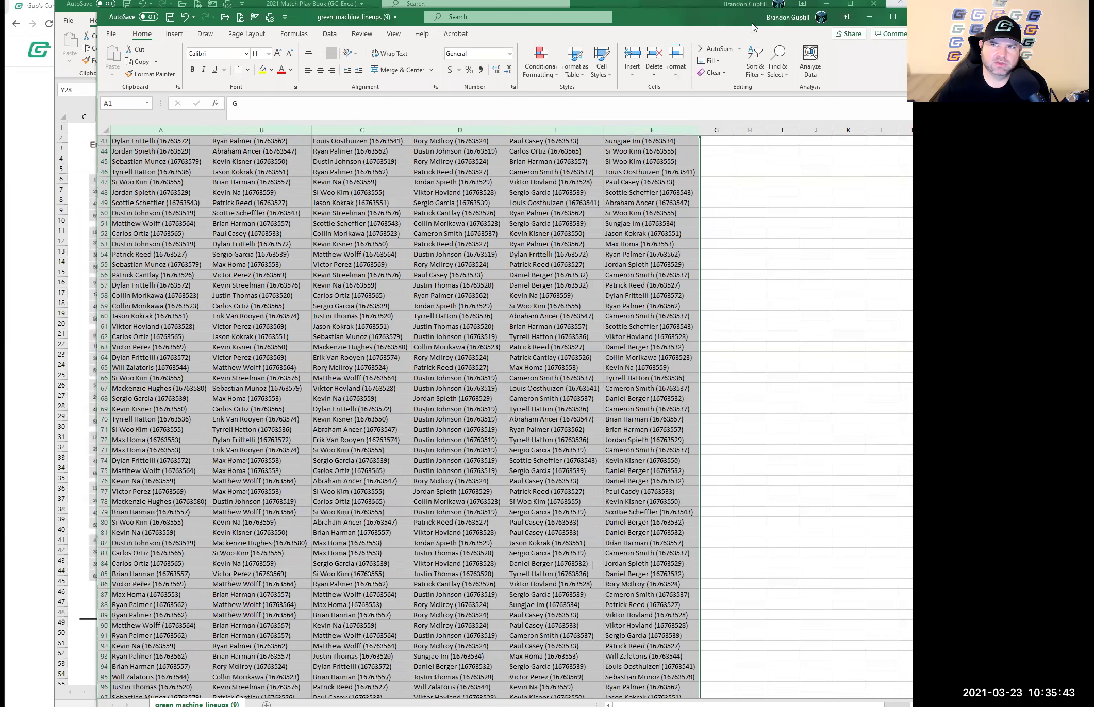
- Close the exported lineups file without saving the changes
{"action": "left_click", "coordinate": [893, 16]}
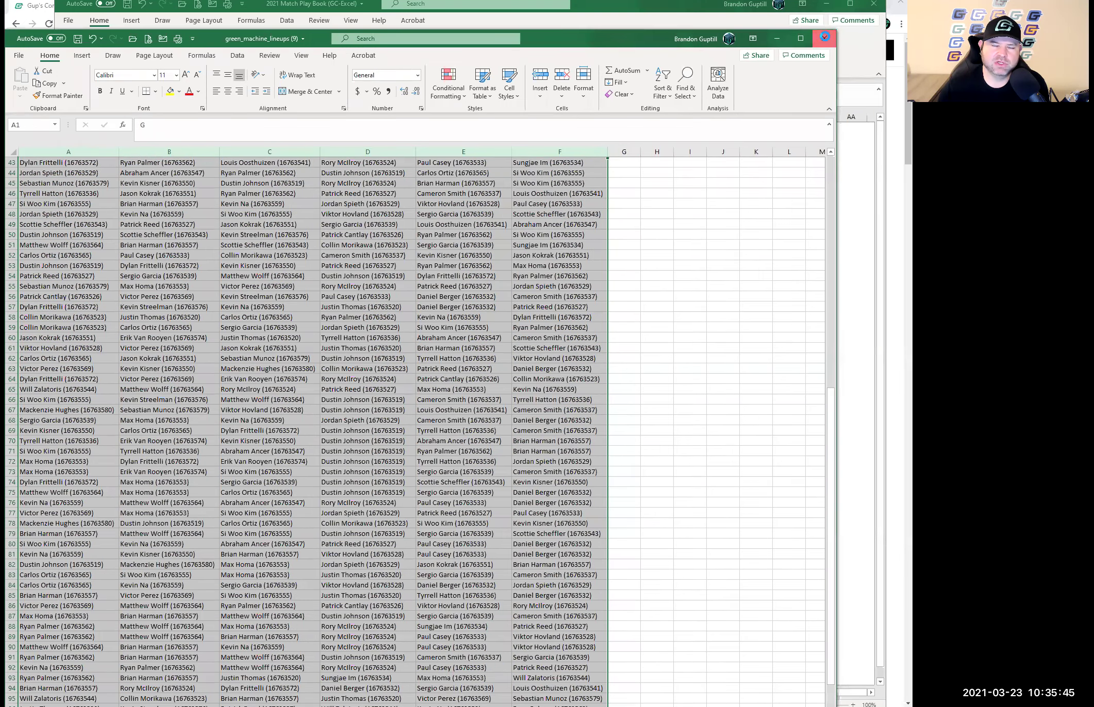
{"action": "left_click", "coordinate": [824, 39]}
{"action": "left_click", "coordinate": [455, 367]}
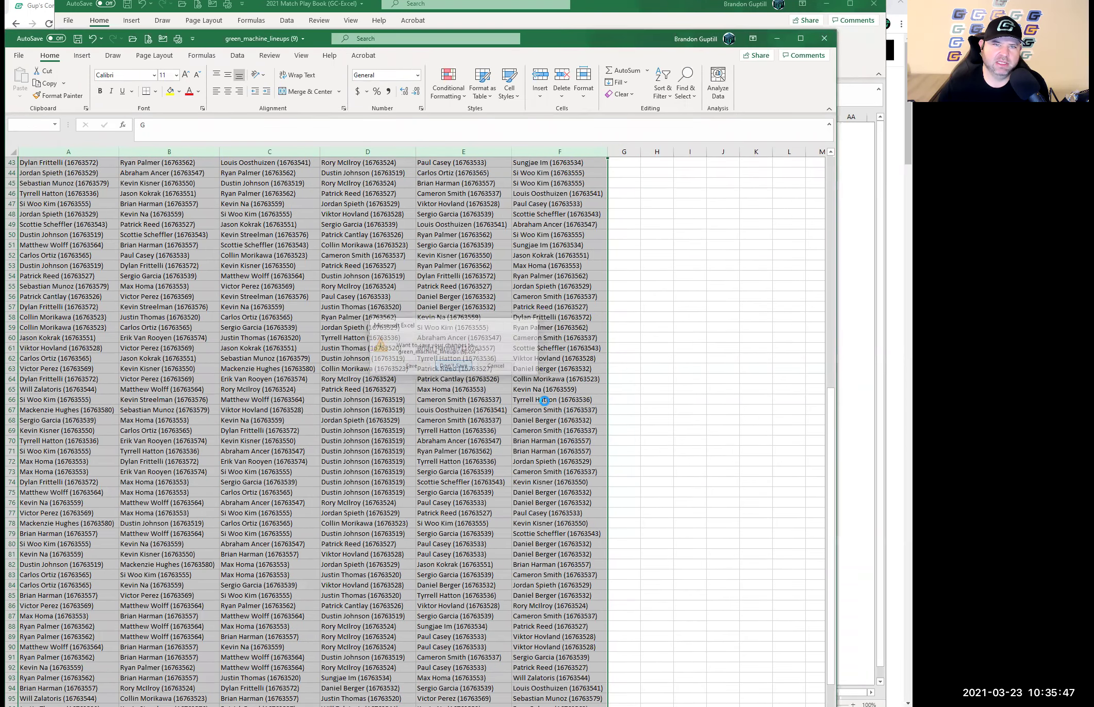